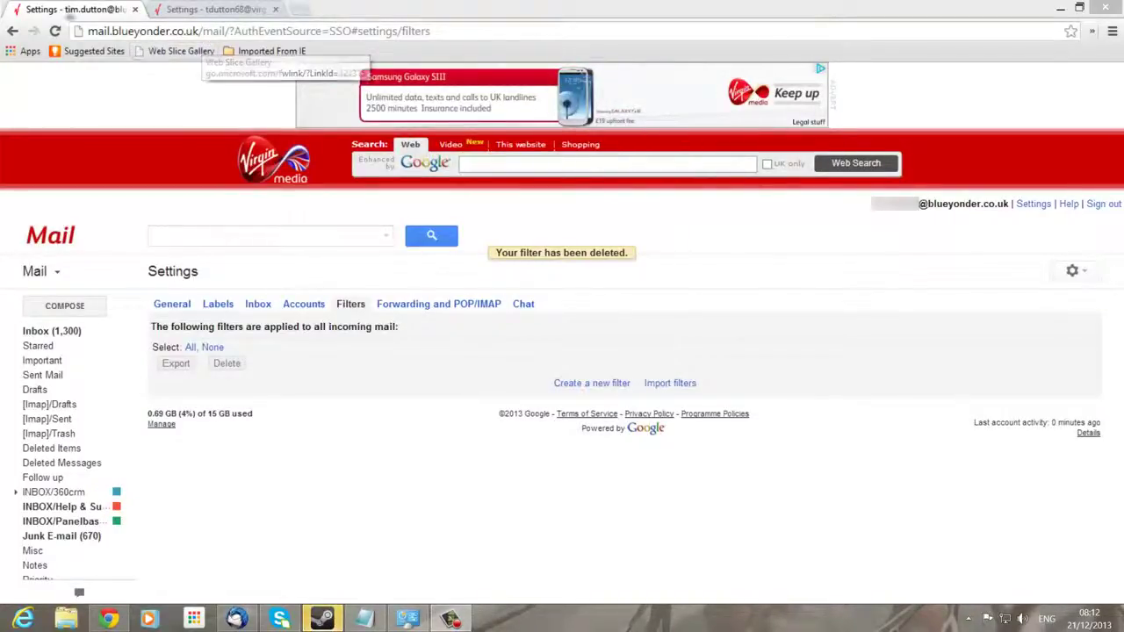
# Switch between the virginmedia.com and Blue Yonder tabs and reload the Blue Yonder settings page
pyautogui.click(207, 10)
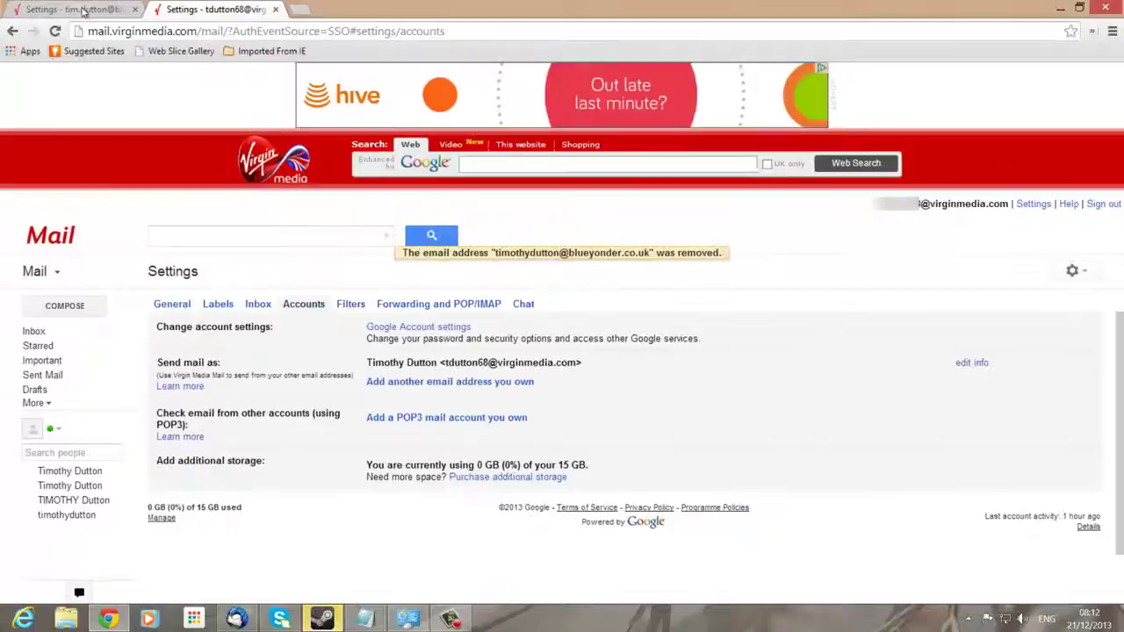
pyautogui.click(77, 12)
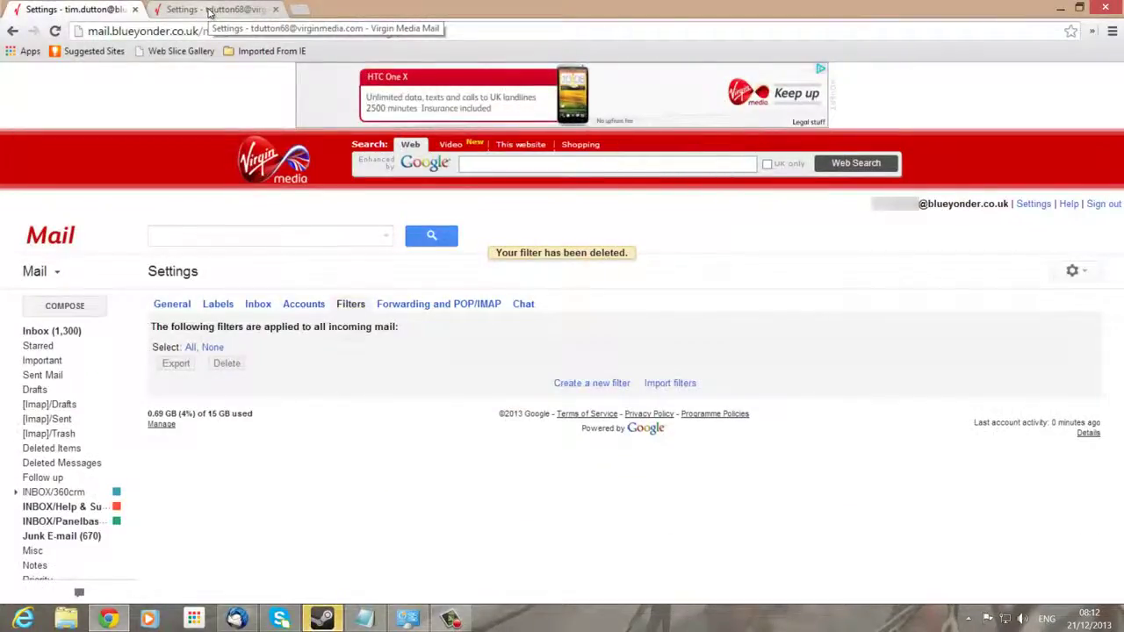
pyautogui.press('F5')
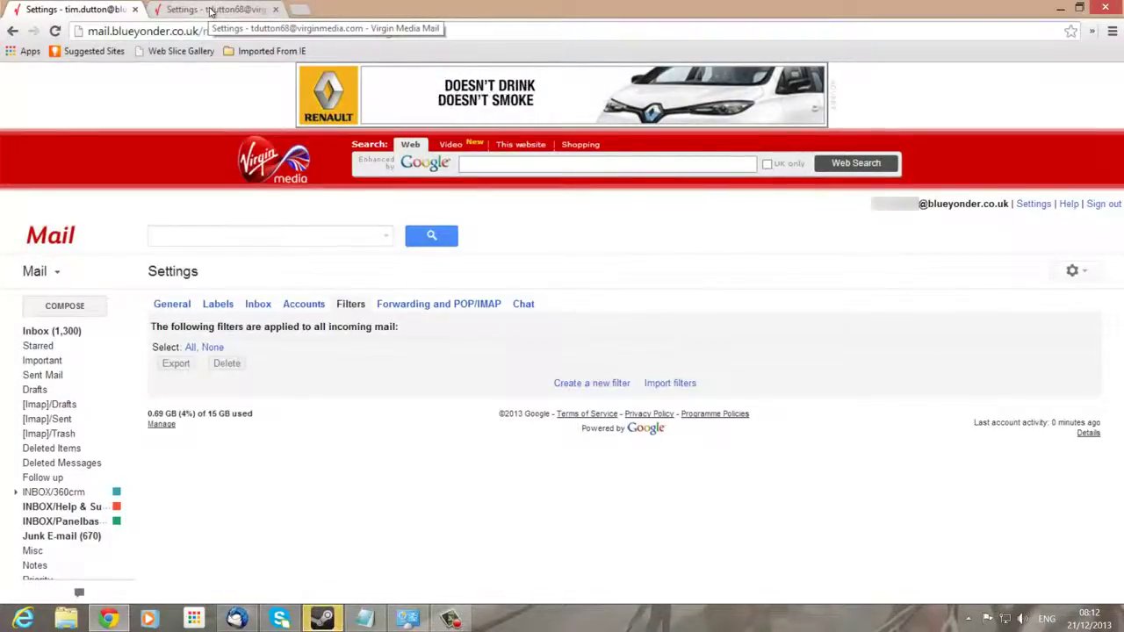
pyautogui.click(211, 10)
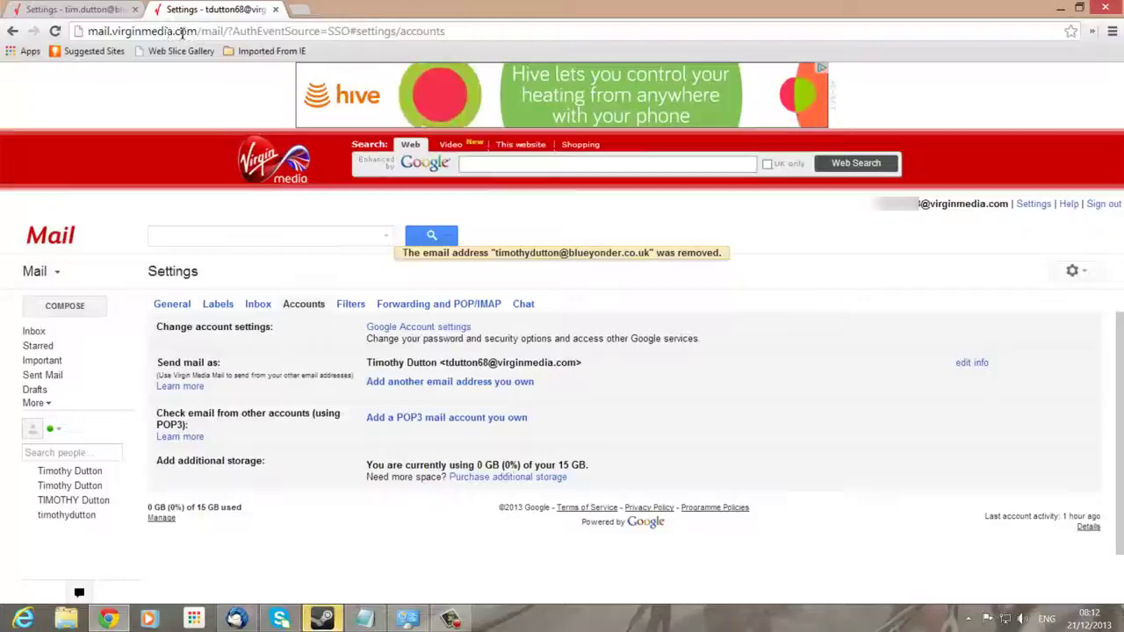
pyautogui.click(75, 8)
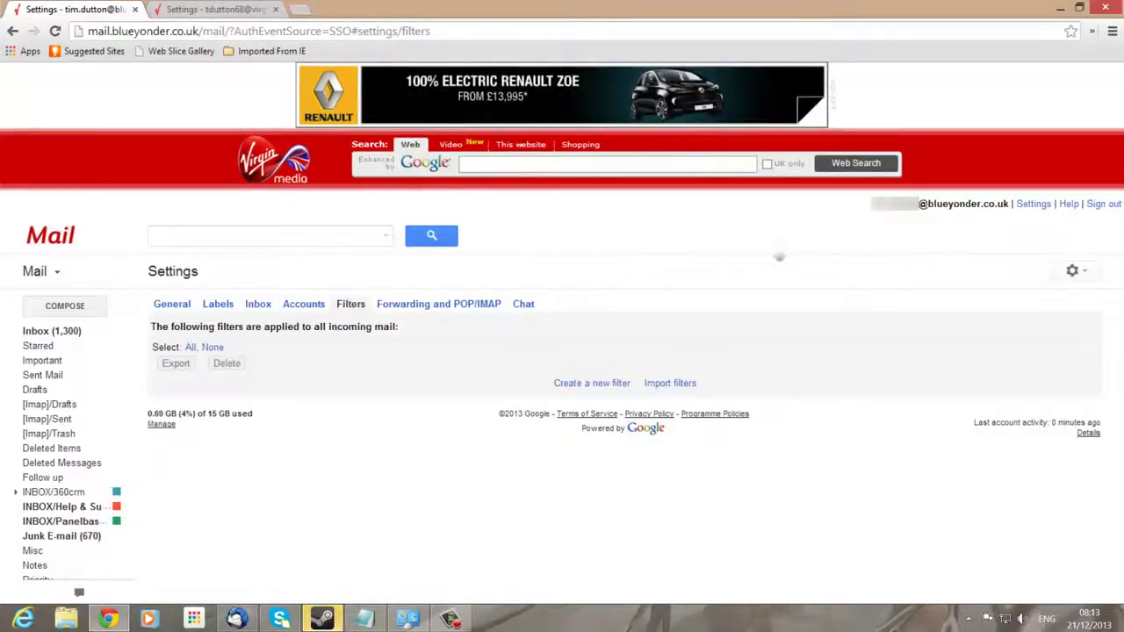
# Add the virginmedia.com address as a Blue Yonder forwarding address and confirm the code-sent notice
pyautogui.click(1032, 205)
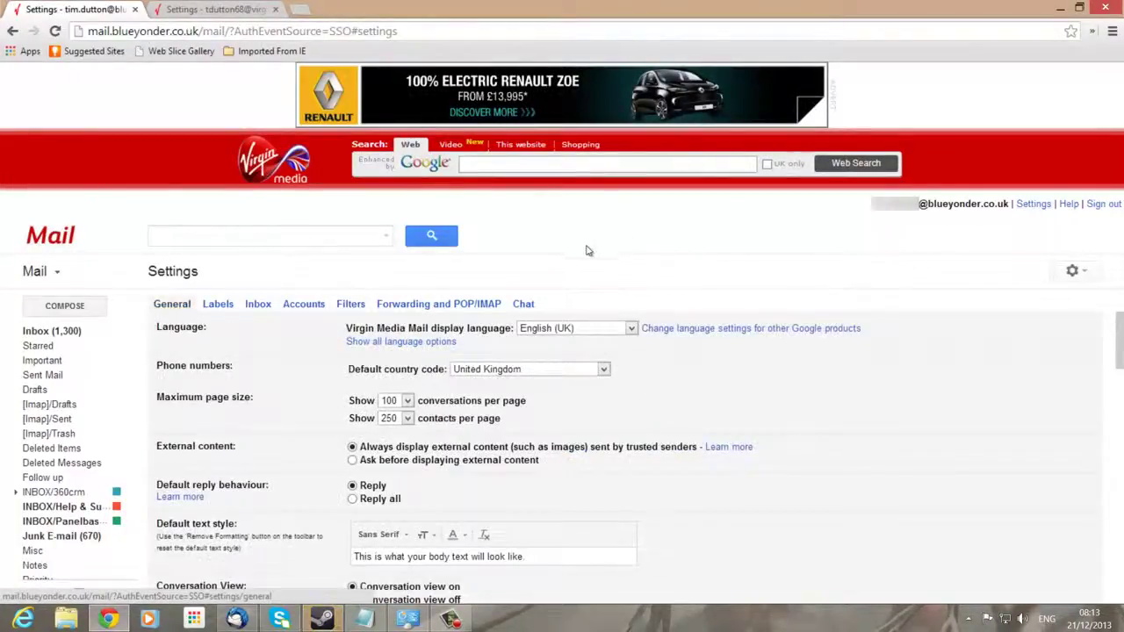
pyautogui.click(437, 305)
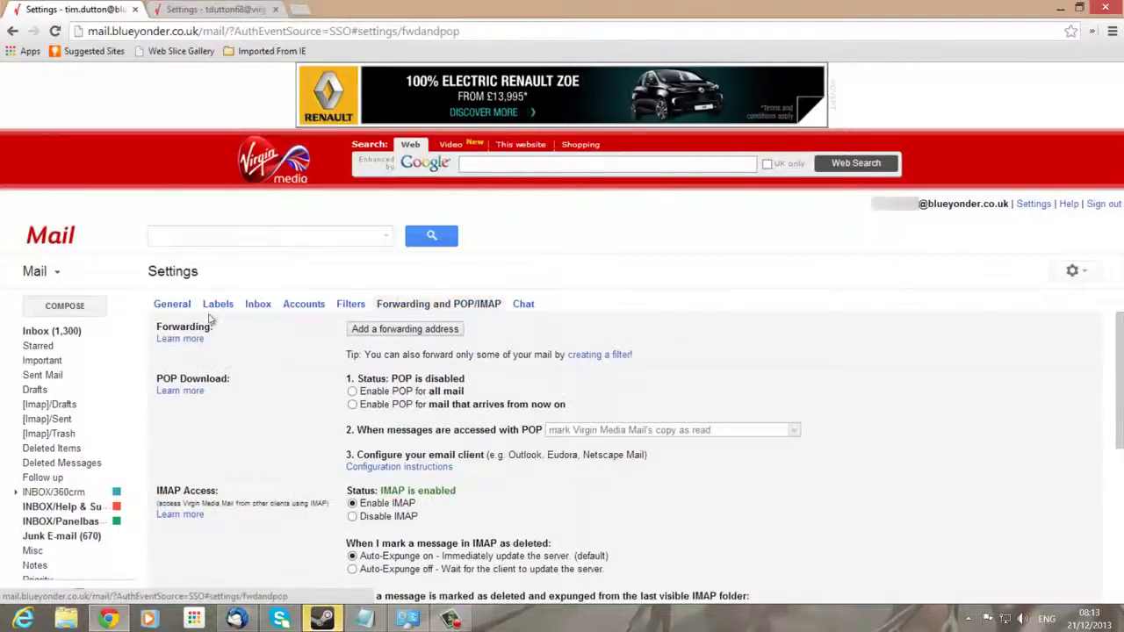
pyautogui.click(391, 330)
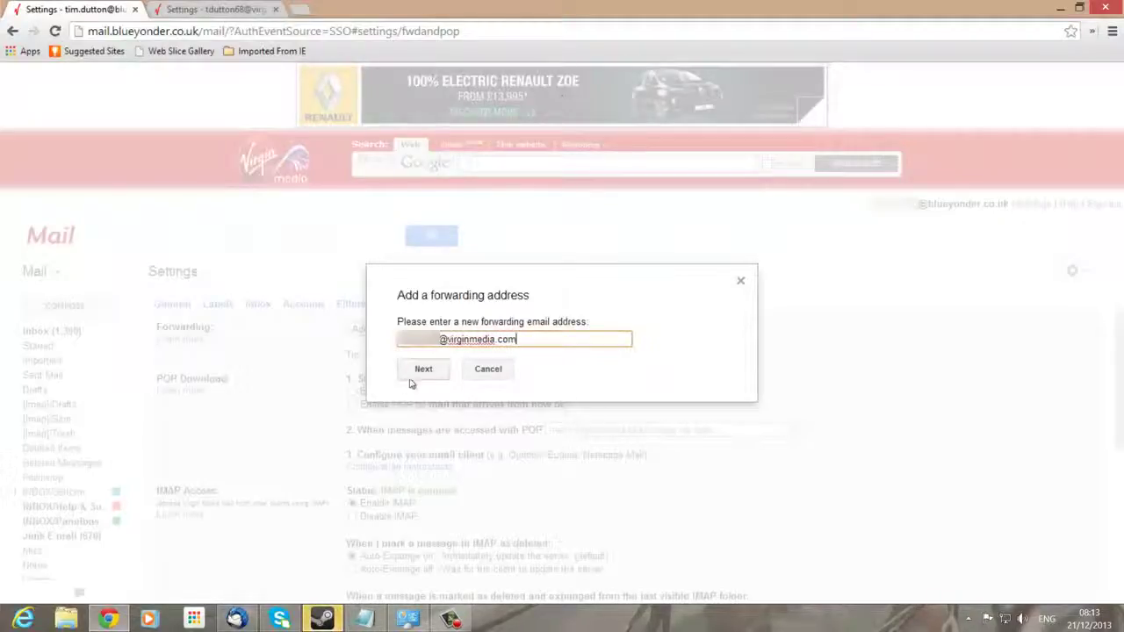
pyautogui.click(423, 369)
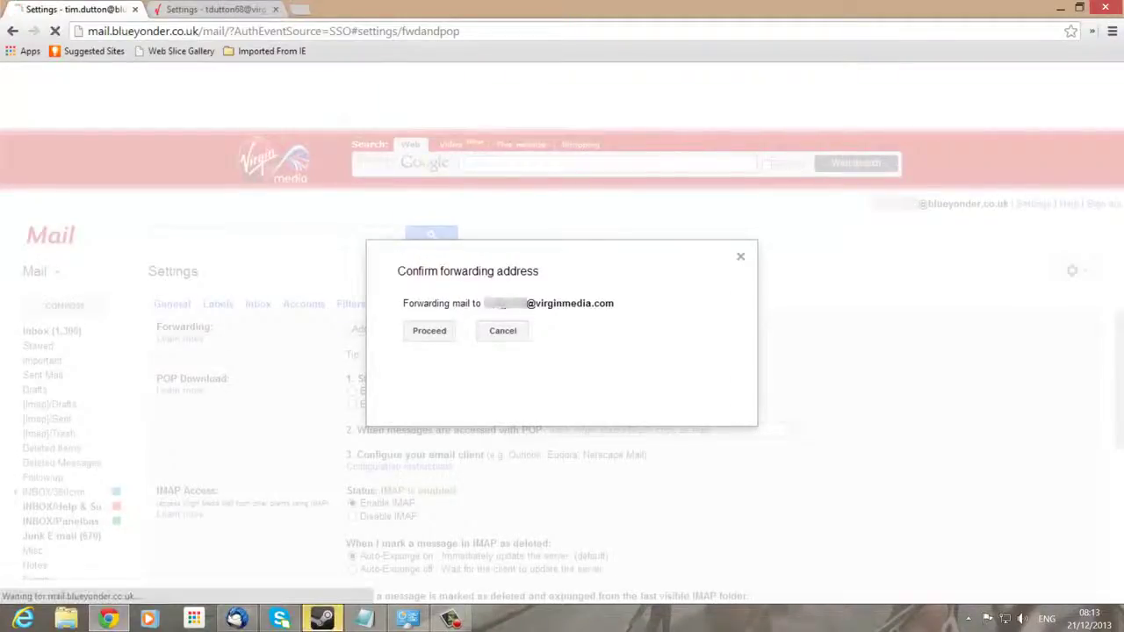
pyautogui.click(429, 333)
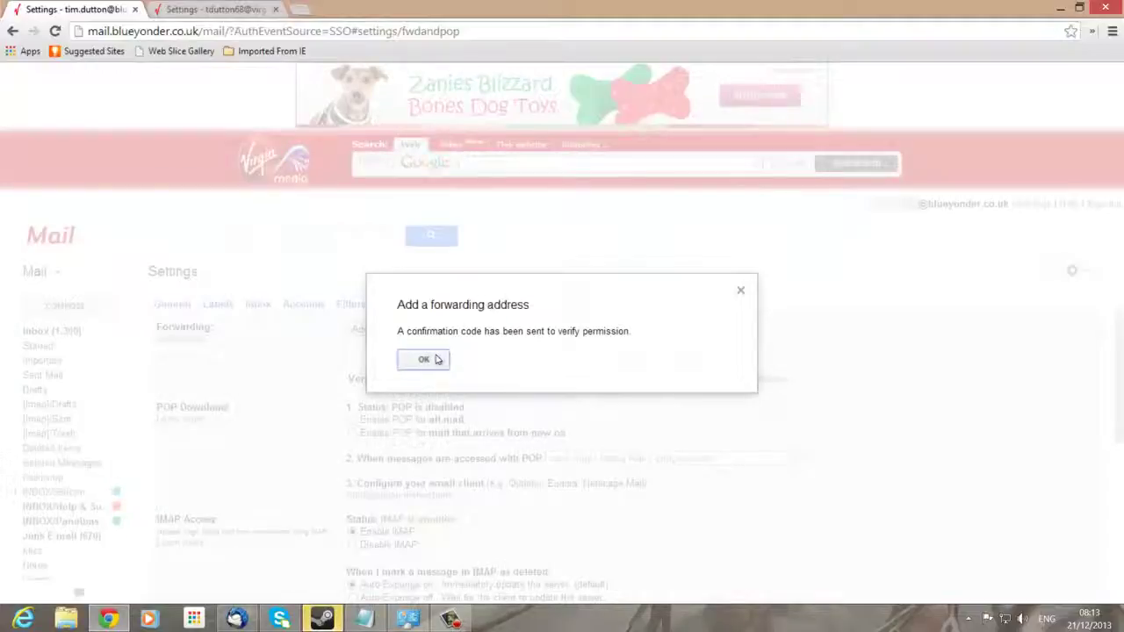
pyautogui.click(426, 360)
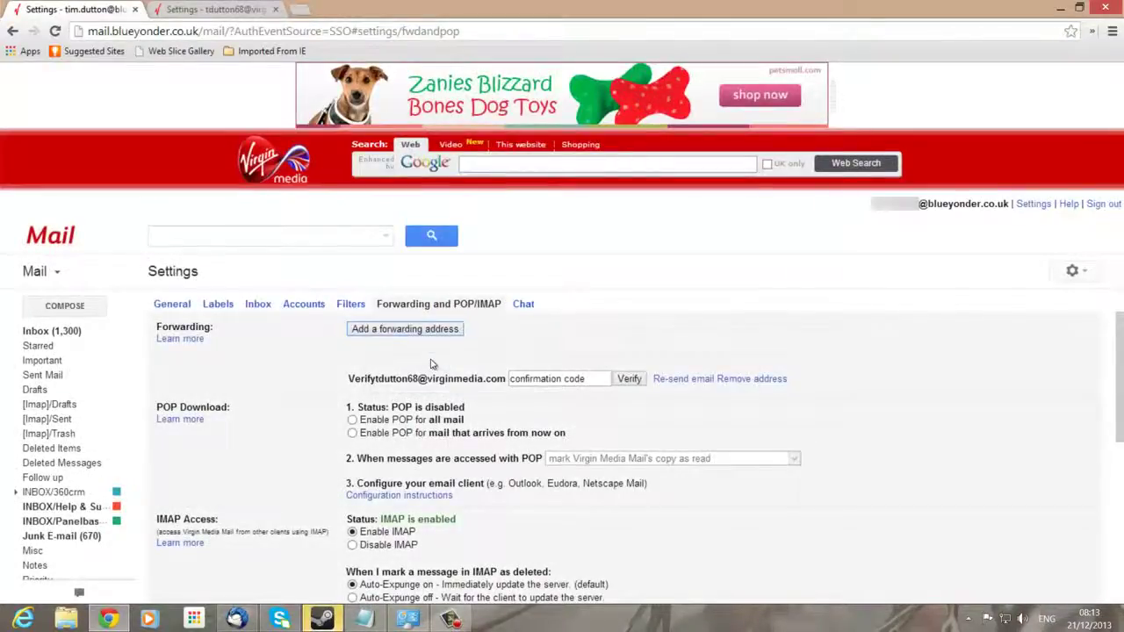
# Refresh the virginmedia.com inbox, open the forwarding confirmation email and copy its code
pyautogui.click(211, 9)
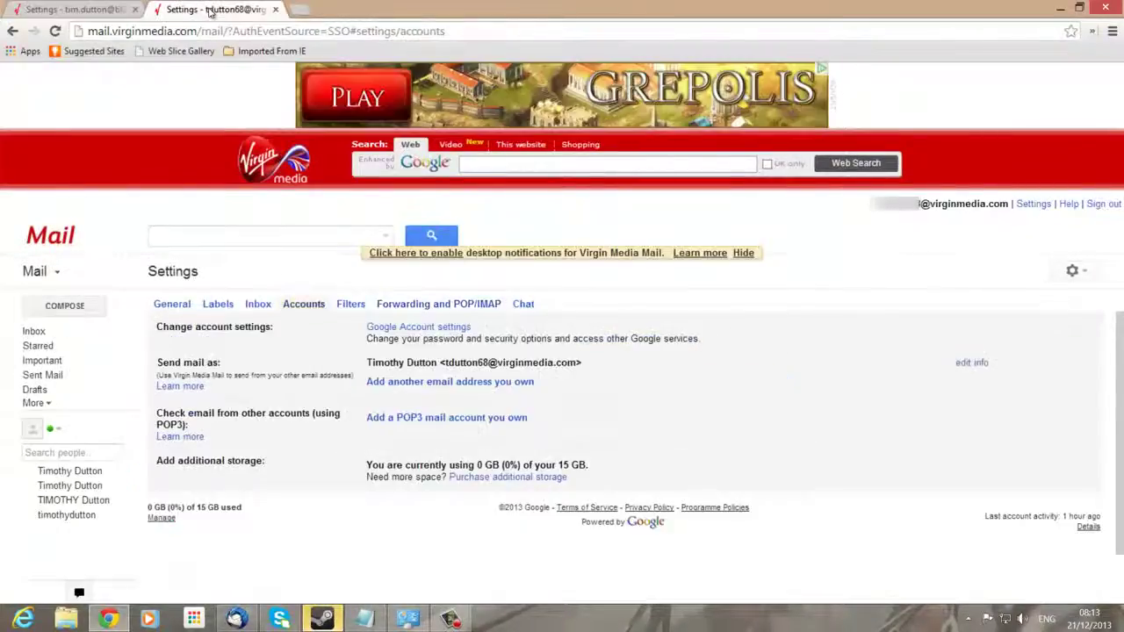
pyautogui.click(45, 333)
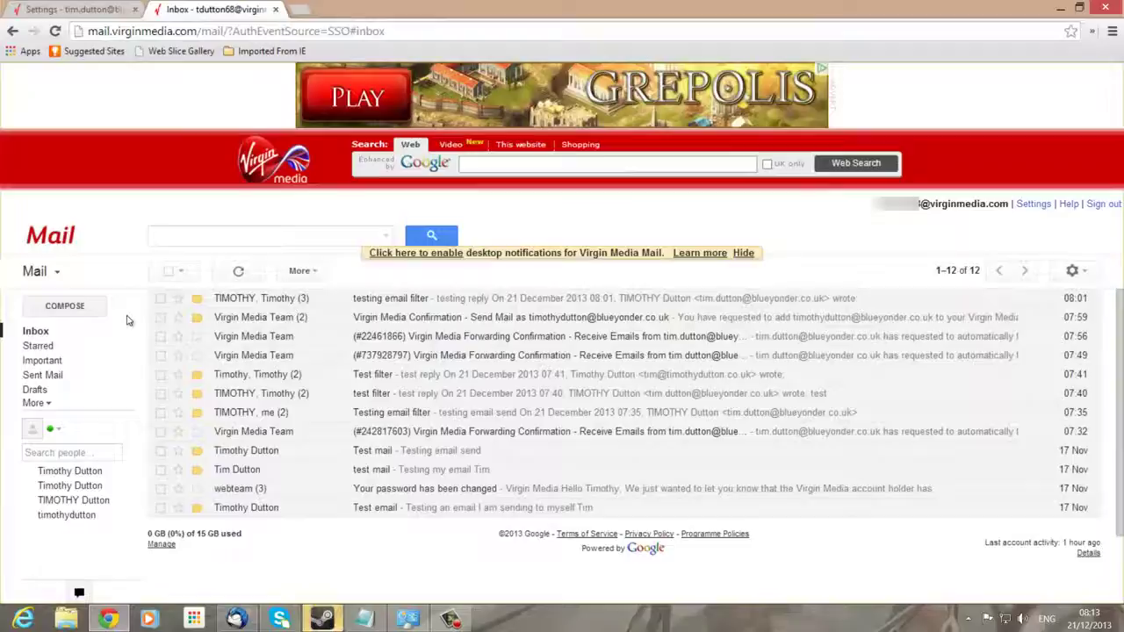
pyautogui.click(35, 330)
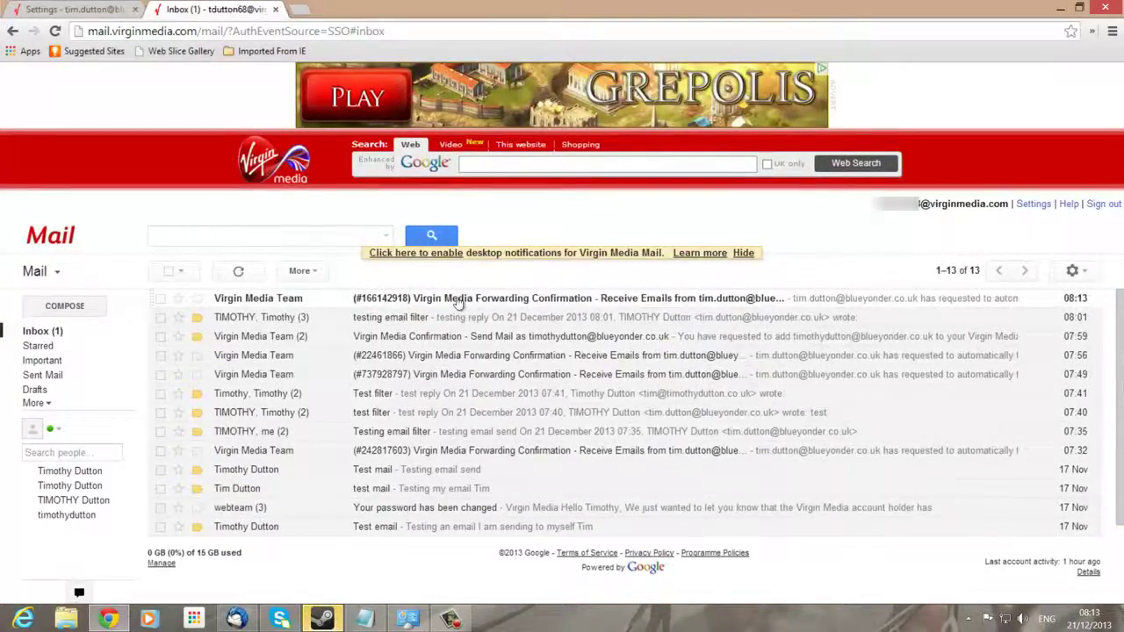
pyautogui.click(459, 300)
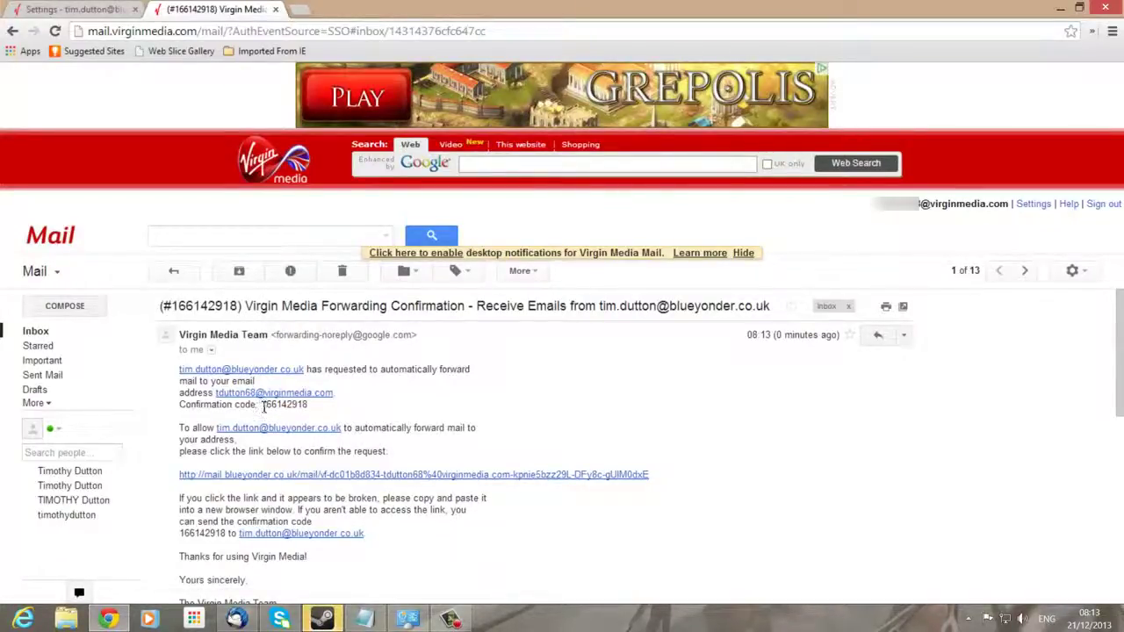
pyautogui.moveTo(262, 405); pyautogui.dragTo(312, 408)
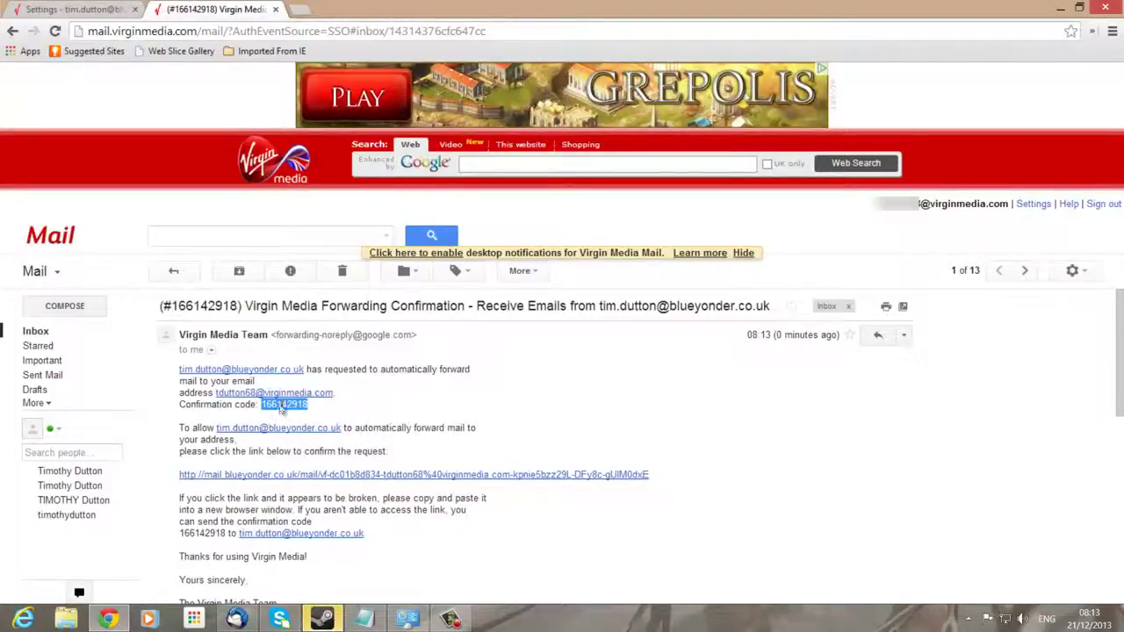
pyautogui.rightClick(281, 408)
pyautogui.click(306, 416)
# Paste the code into the Blue Yonder confirmation box, then return to the email
pyautogui.click(79, 10)
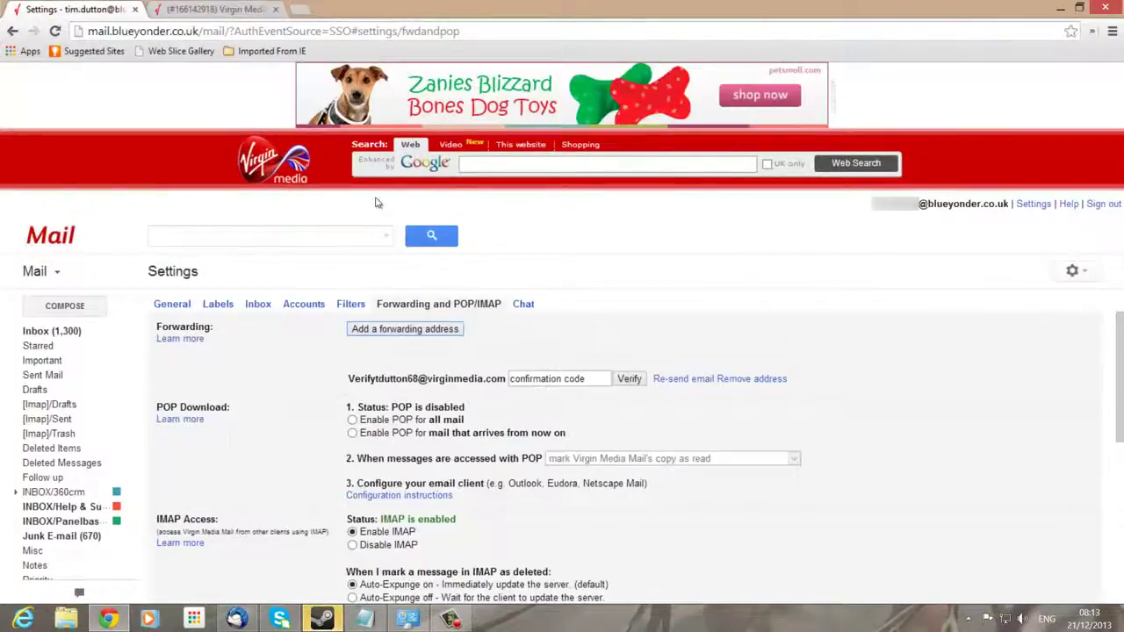
pyautogui.click(550, 382)
pyautogui.rightClick(547, 382)
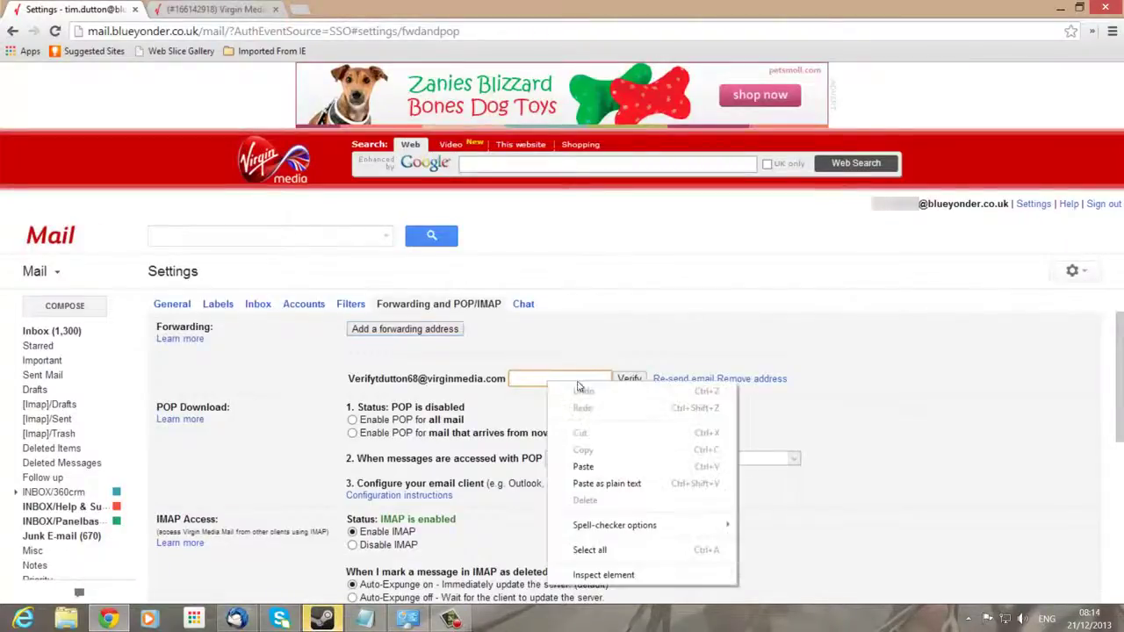
pyautogui.click(595, 467)
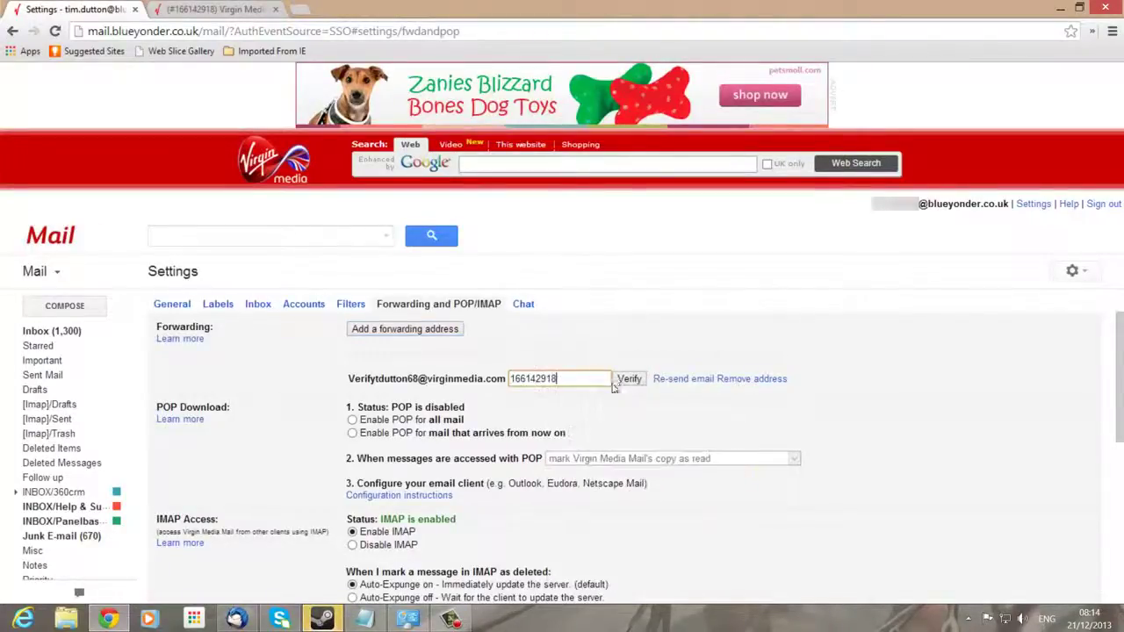
pyautogui.click(221, 9)
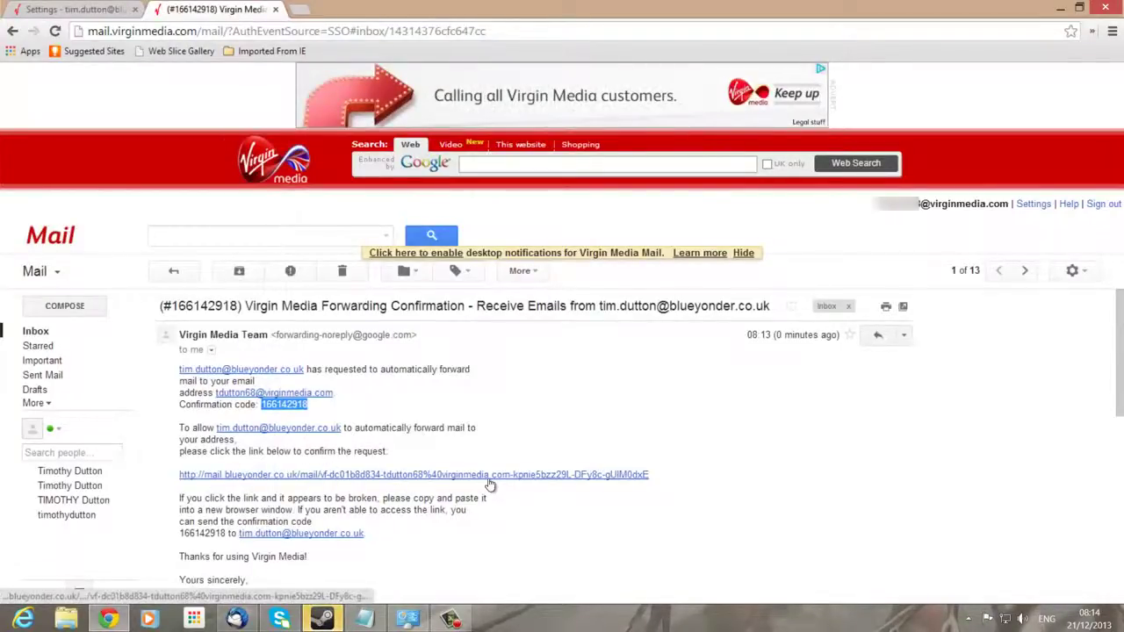
# Check the verified forwarding in the Blue Yonder settings and open its empty Filters list
pyautogui.click(79, 9)
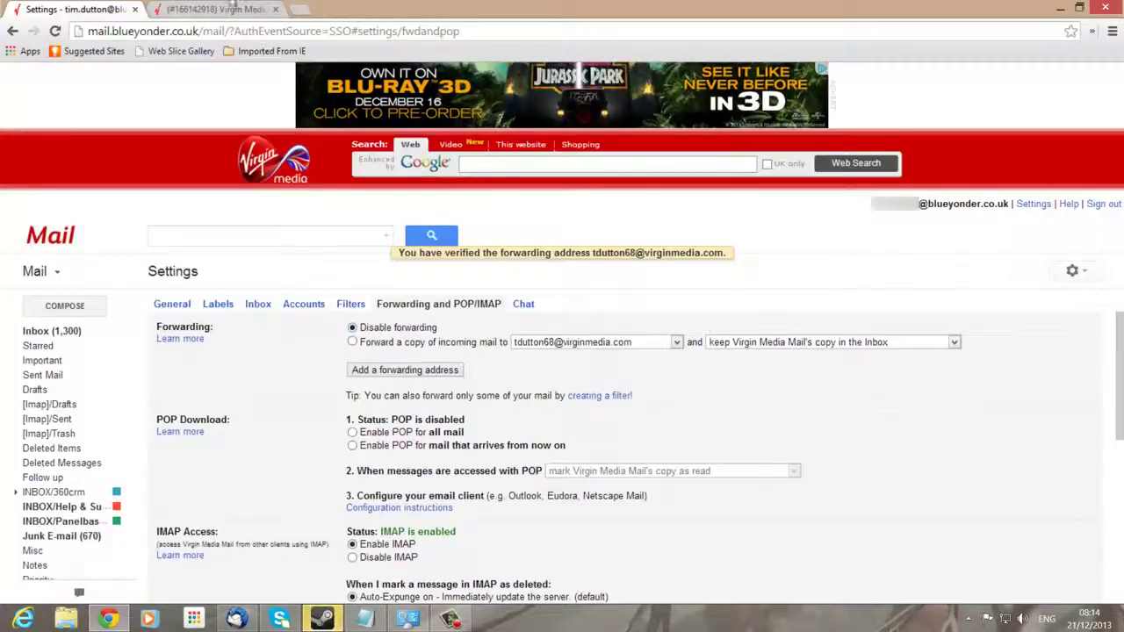
pyautogui.click(219, 9)
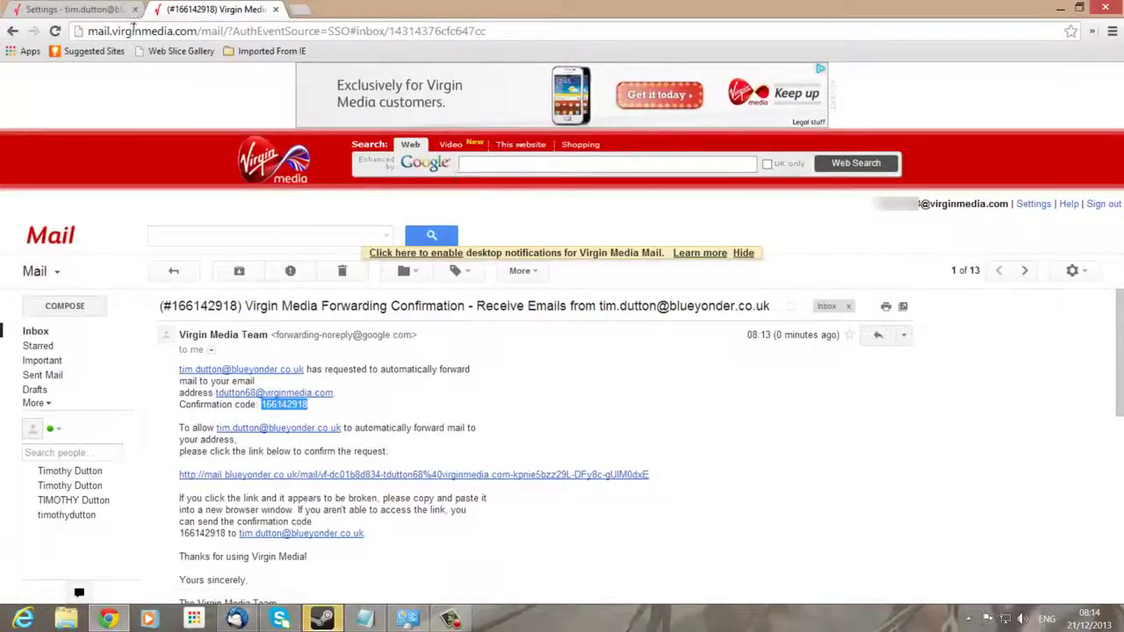
pyautogui.click(57, 11)
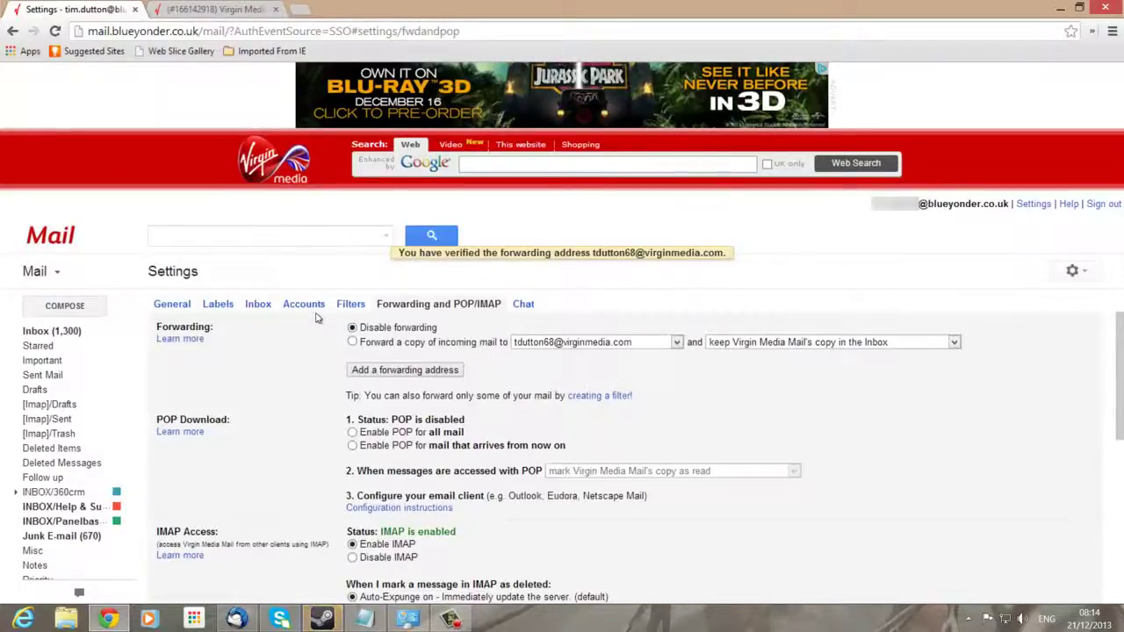
pyautogui.click(350, 303)
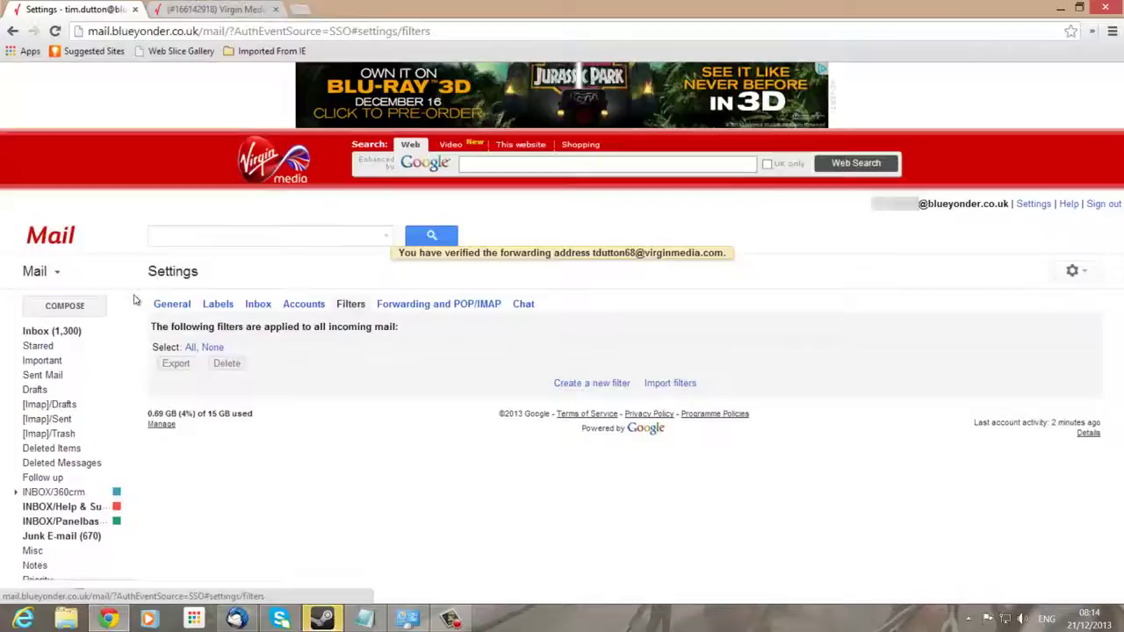
# Create a new filter with the To criterion set to the mailbox's own blueyonder.co.uk alias address
pyautogui.click(579, 384)
pyautogui.click(196, 324)
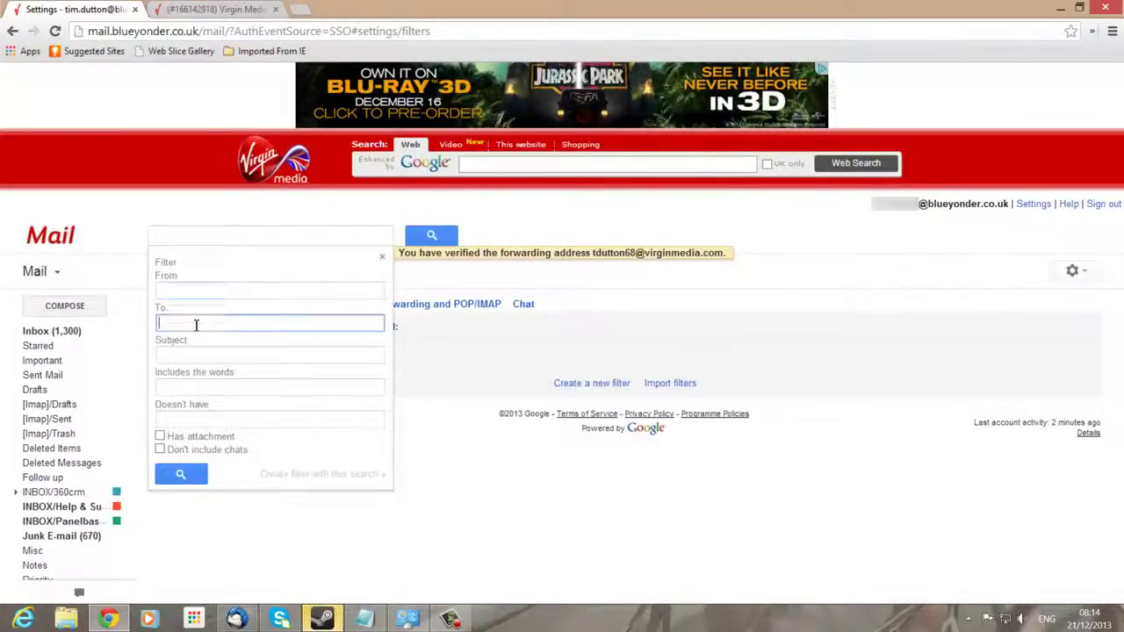
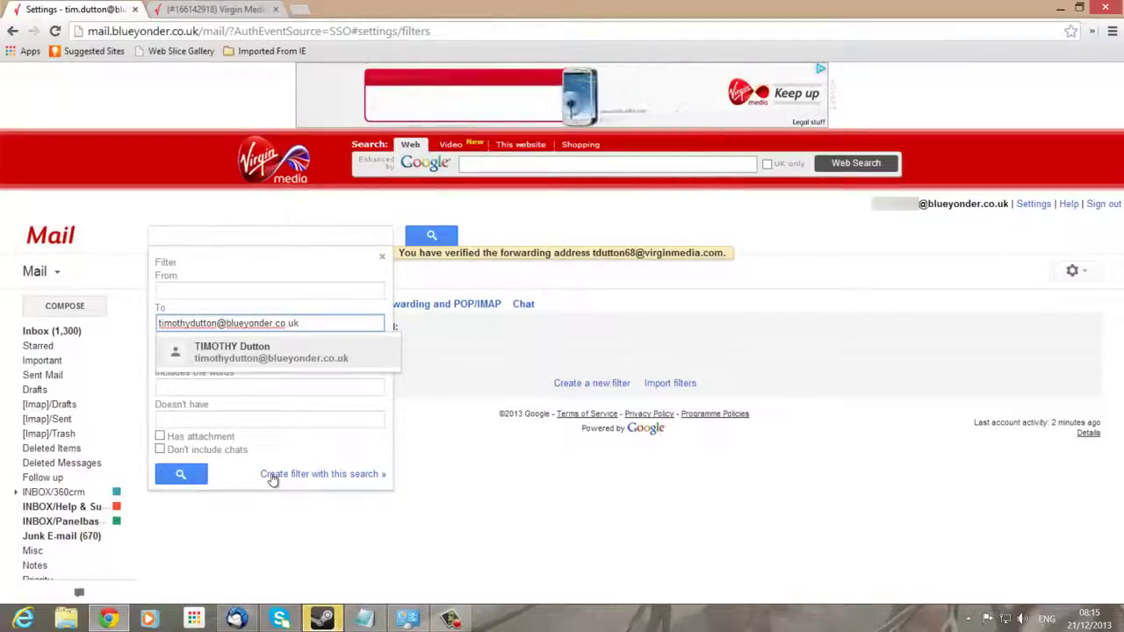
pyautogui.write(',')
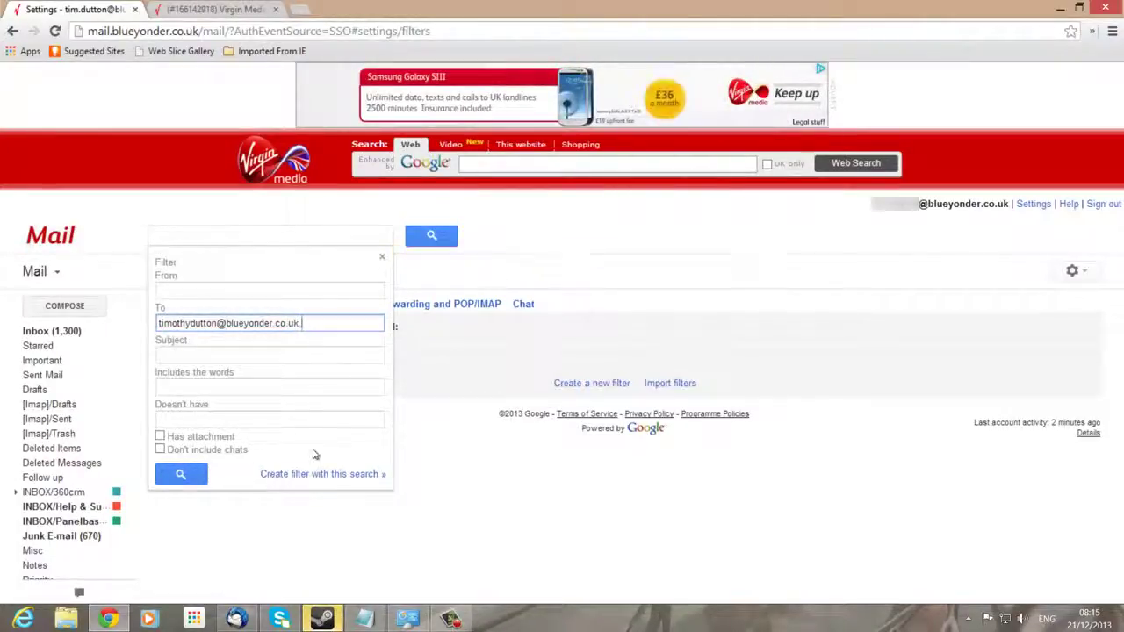
# Make the filter skip the inbox and forward matching mail to the virginmedia.com address, then save it
pyautogui.click(321, 475)
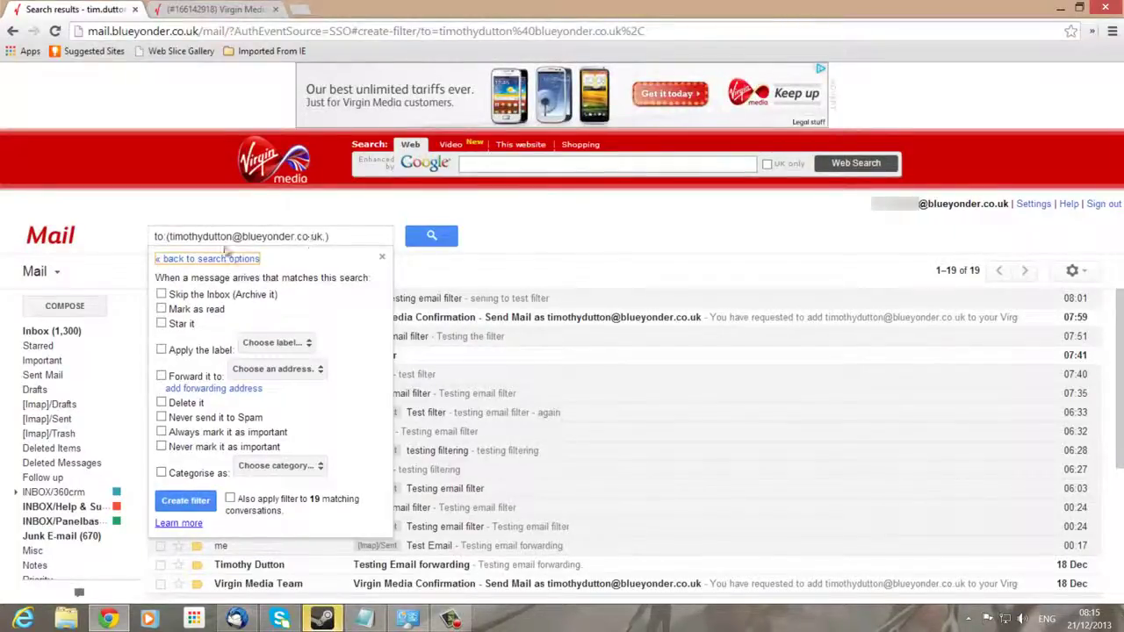
pyautogui.click(163, 295)
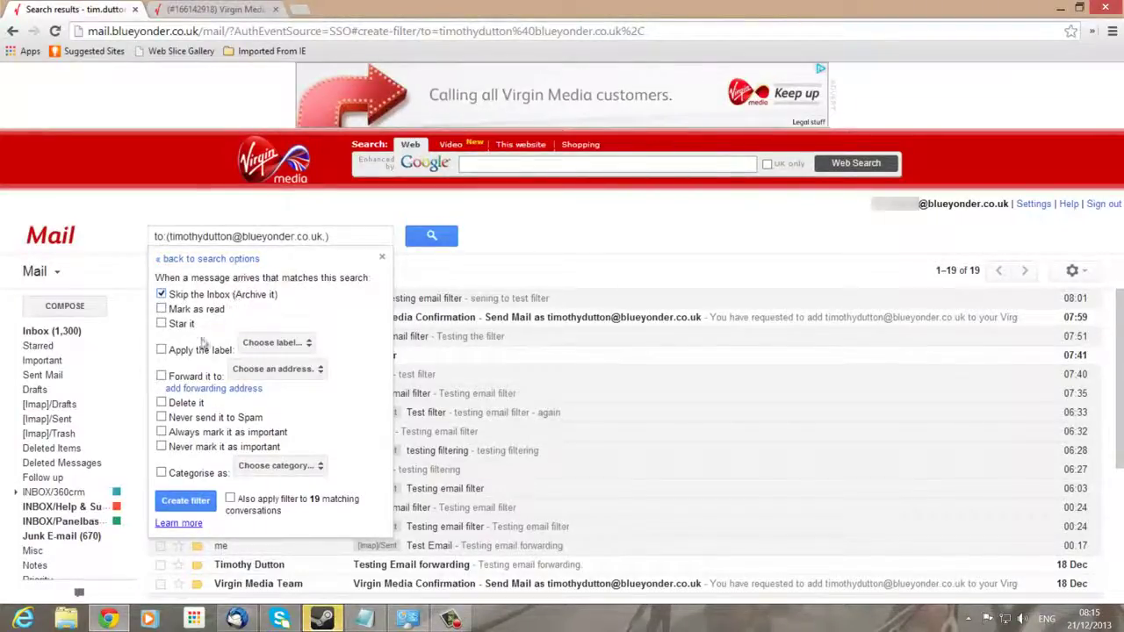
pyautogui.click(162, 375)
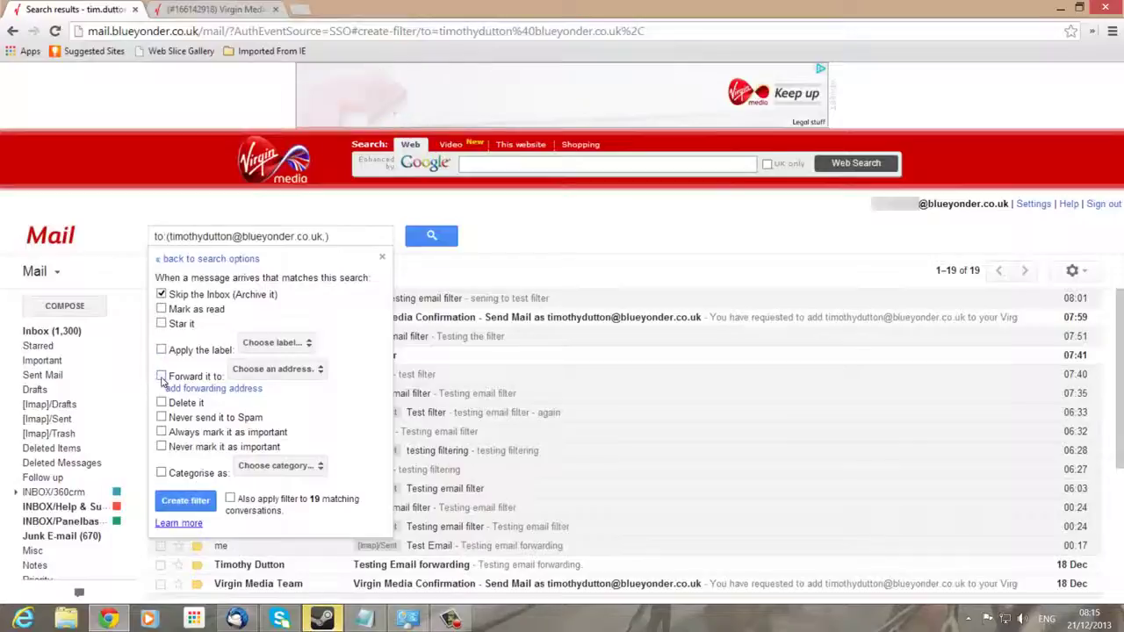
pyautogui.click(282, 369)
pyautogui.click(298, 369)
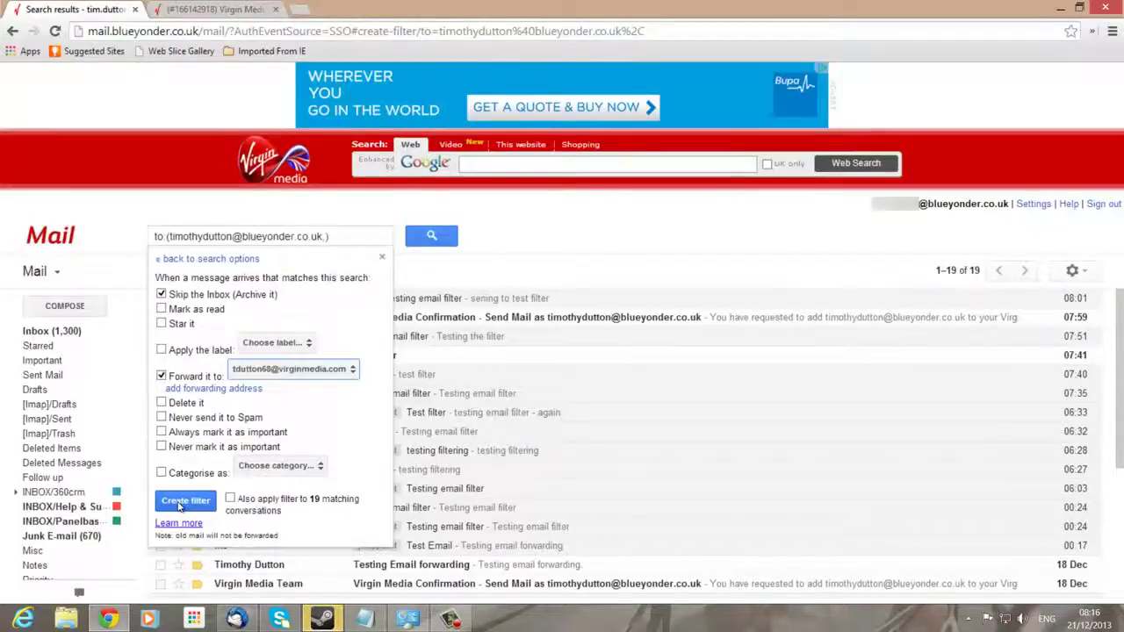
pyautogui.click(182, 502)
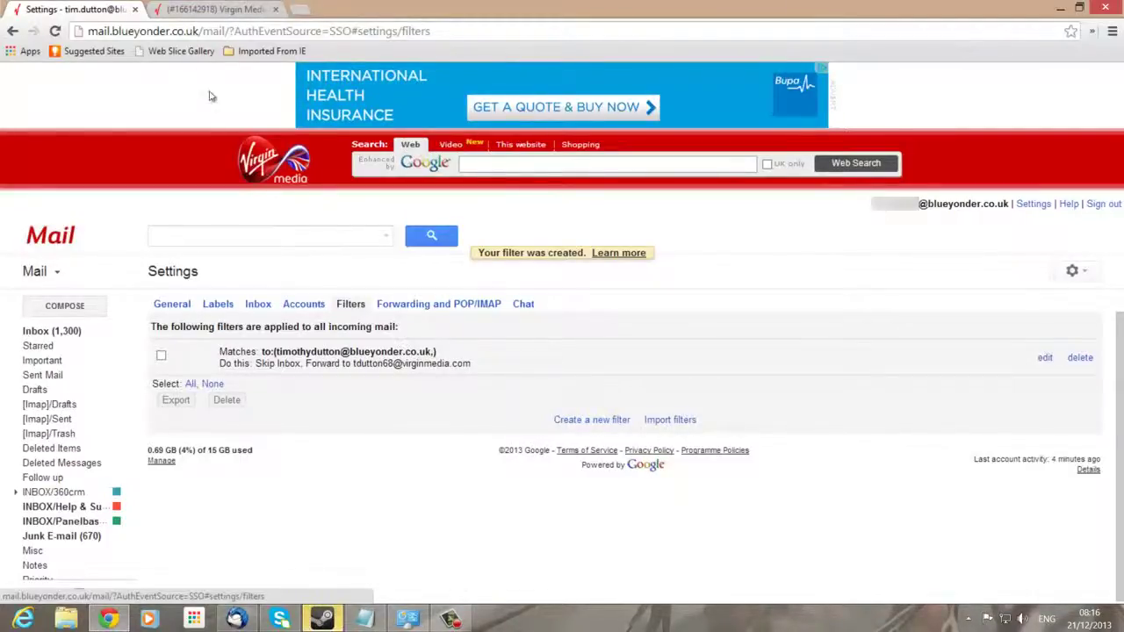
# In virginmedia.com Accounts settings, start adding the Blue Yonder alias as a send-as address
pyautogui.click(211, 9)
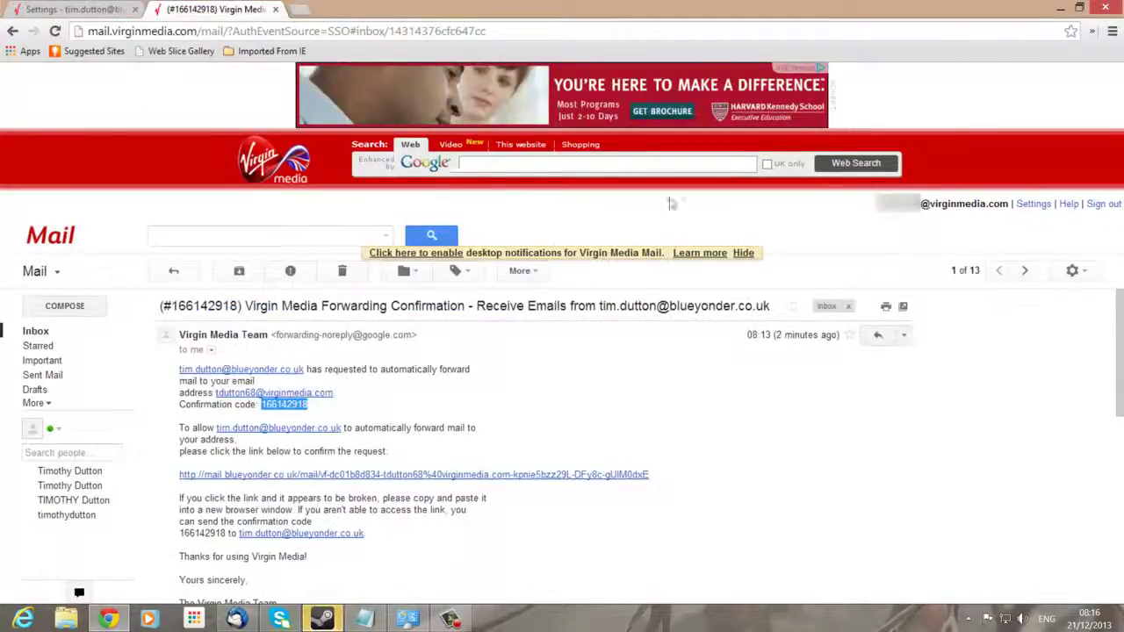
pyautogui.click(1027, 204)
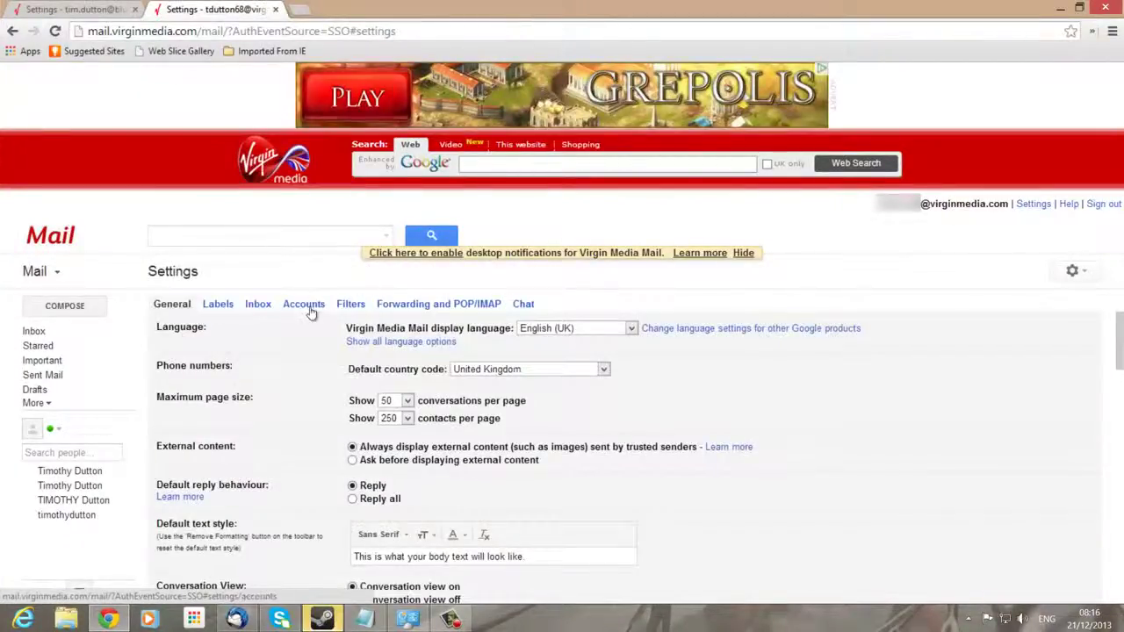
pyautogui.click(301, 303)
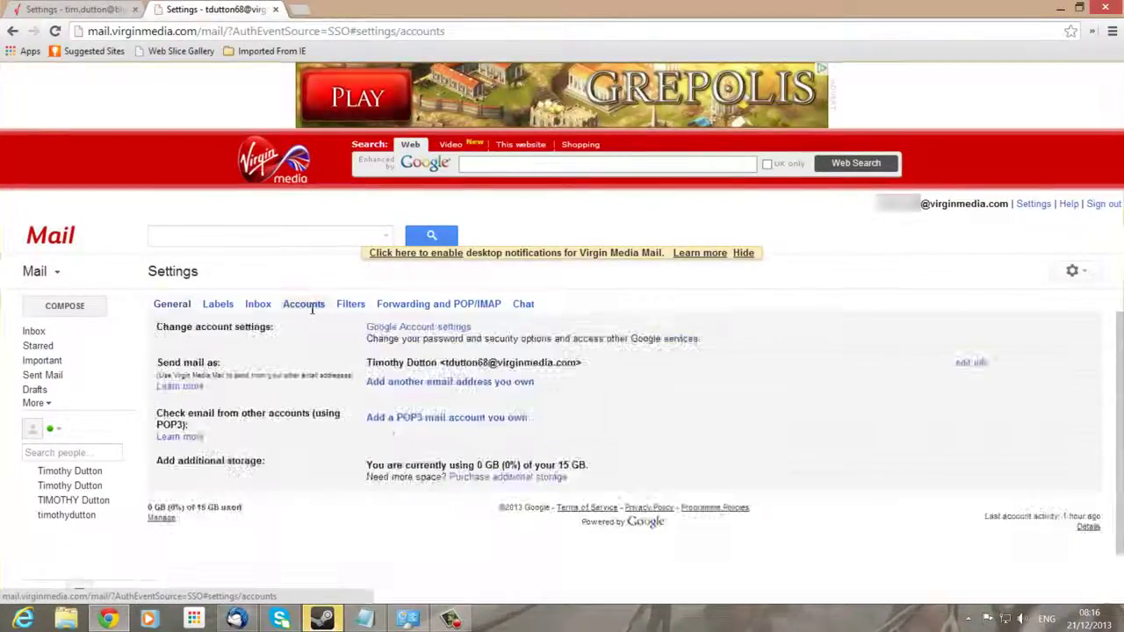
pyautogui.click(458, 384)
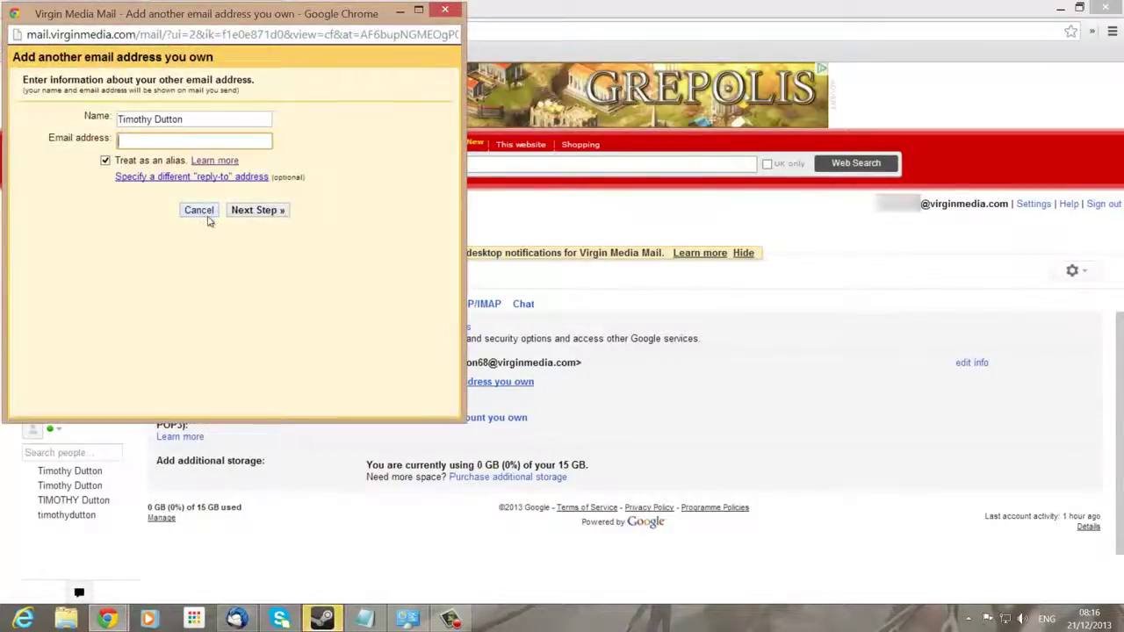
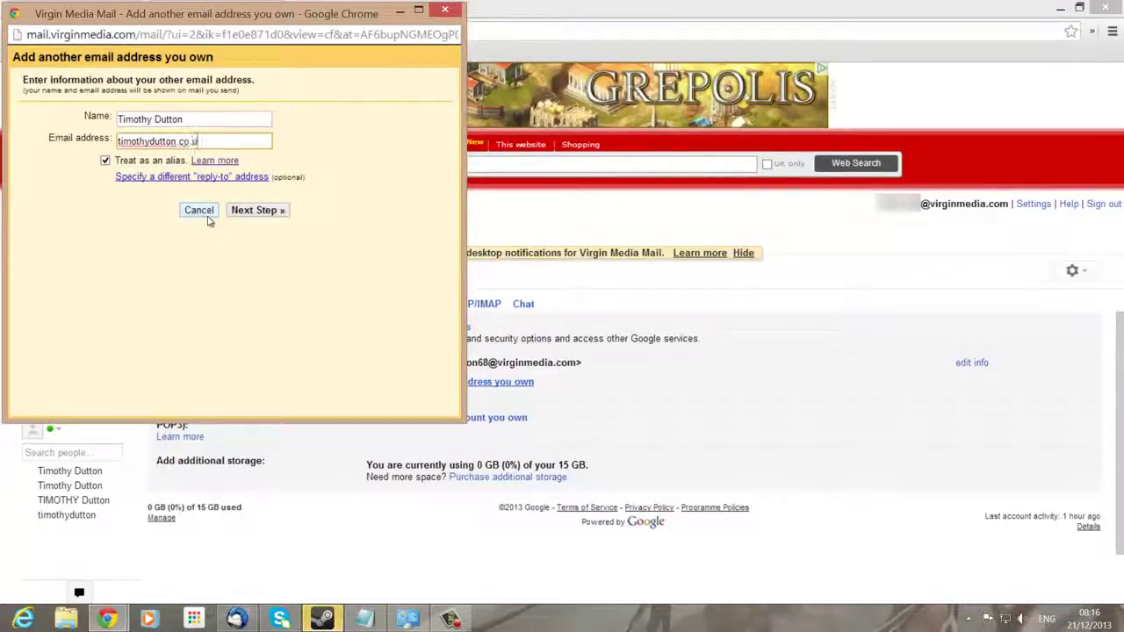
pyautogui.click(260, 212)
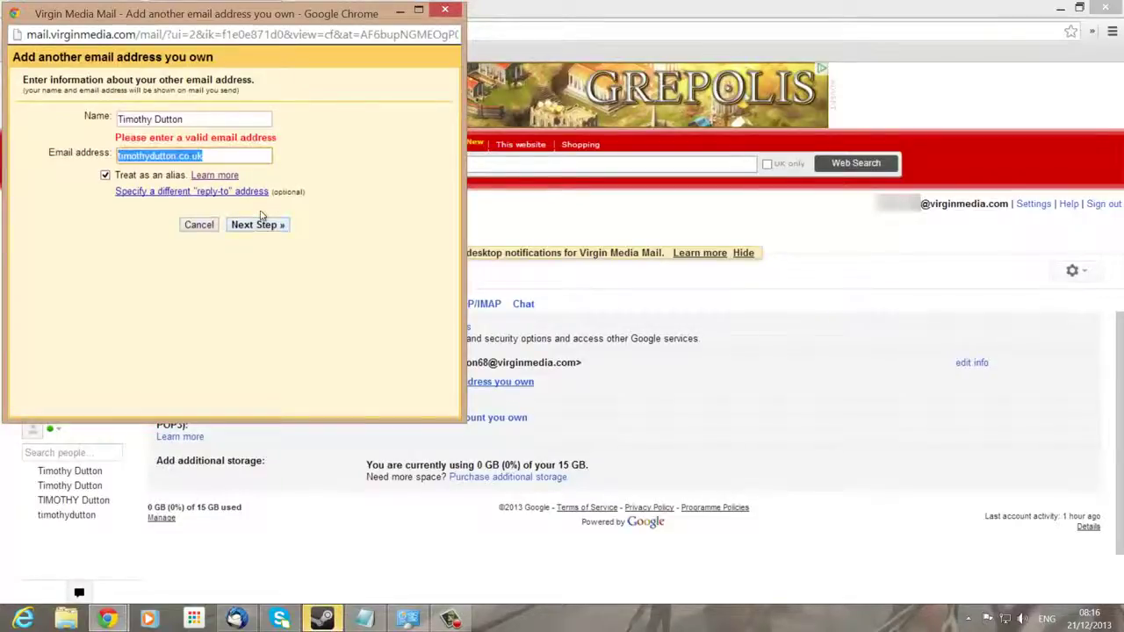
pyautogui.click(222, 156)
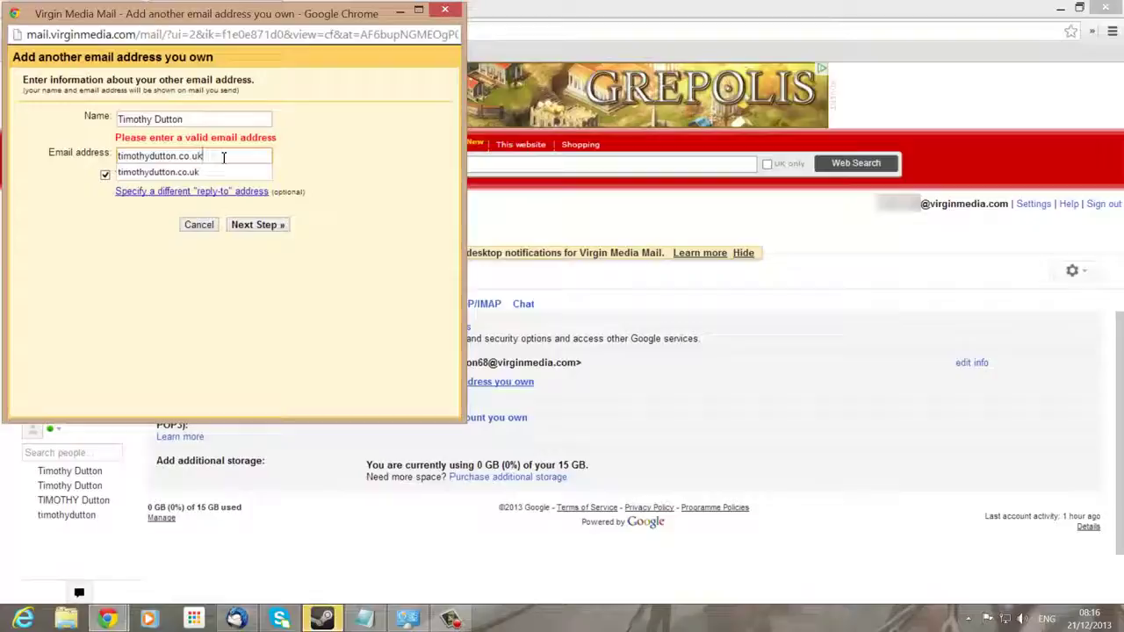
pyautogui.press('BackSpace')
pyautogui.press('BackSpace')
pyautogui.press('BackSpace')
pyautogui.write('@')
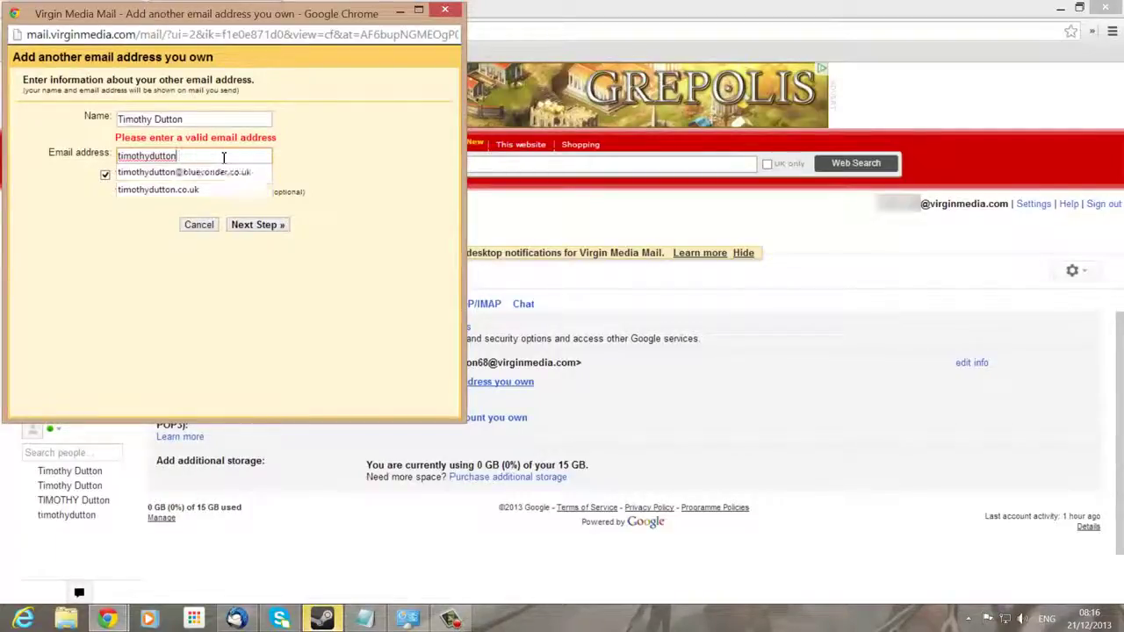
pyautogui.write('b')
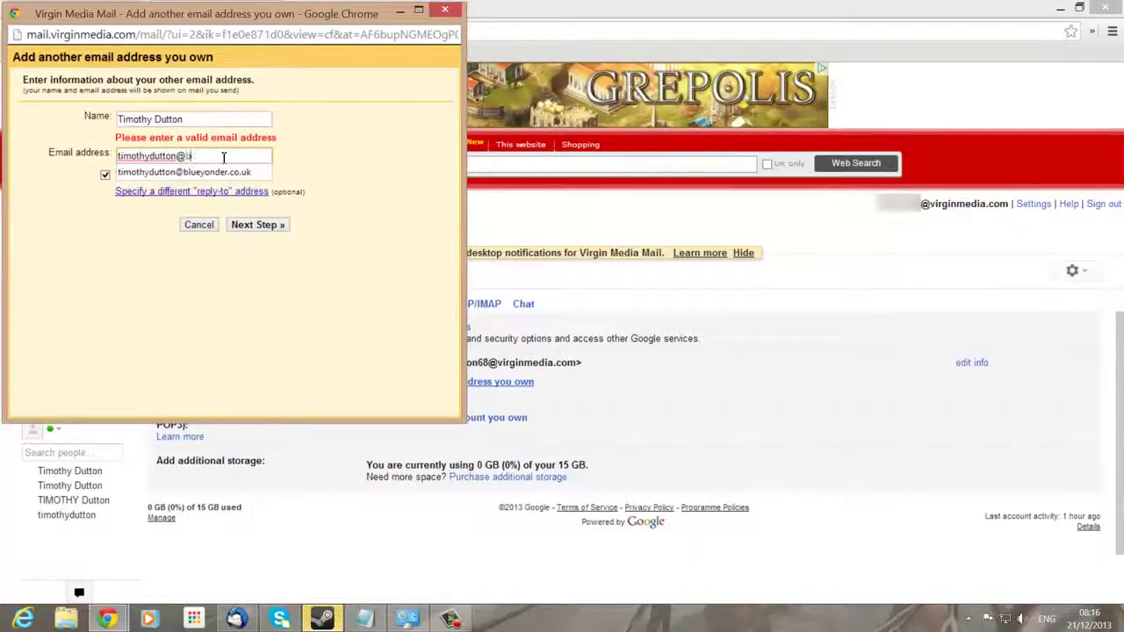
pyautogui.write('lueyonder')
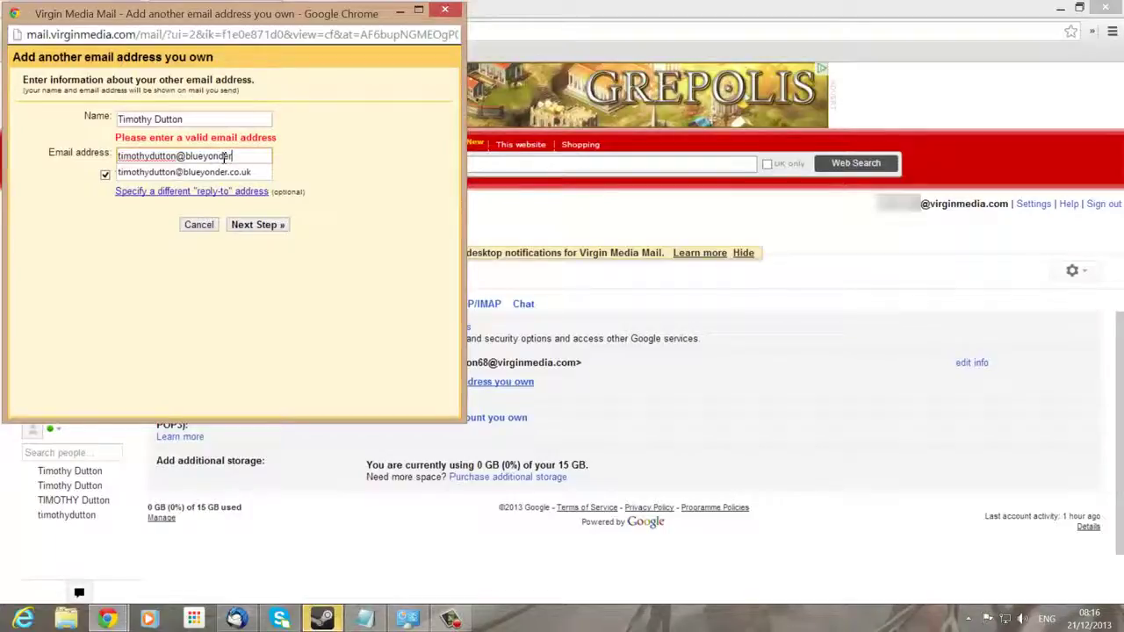
pyautogui.write('.co.uk')
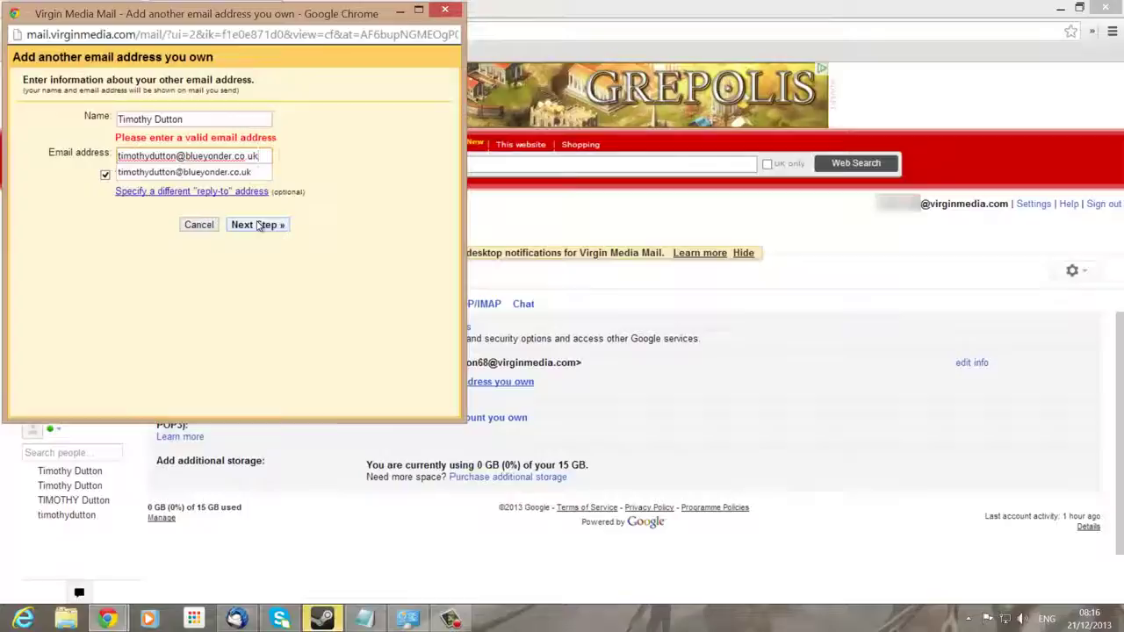
pyautogui.click(257, 225)
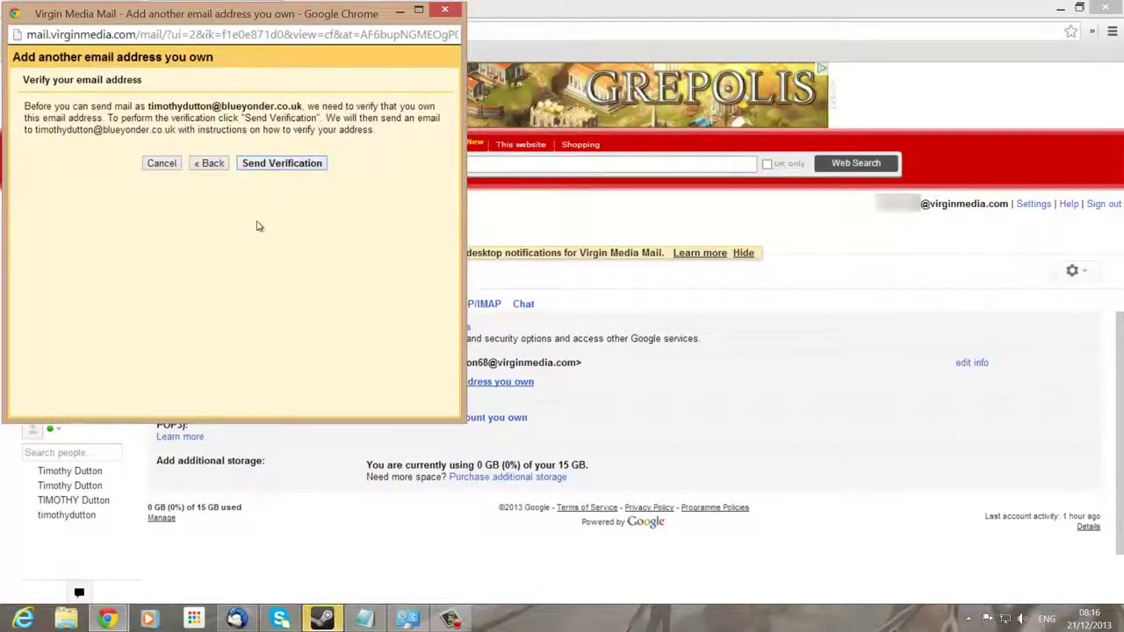
# Send the verification email to the Blue Yonder address and return to the virginmedia.com inbox
pyautogui.click(285, 162)
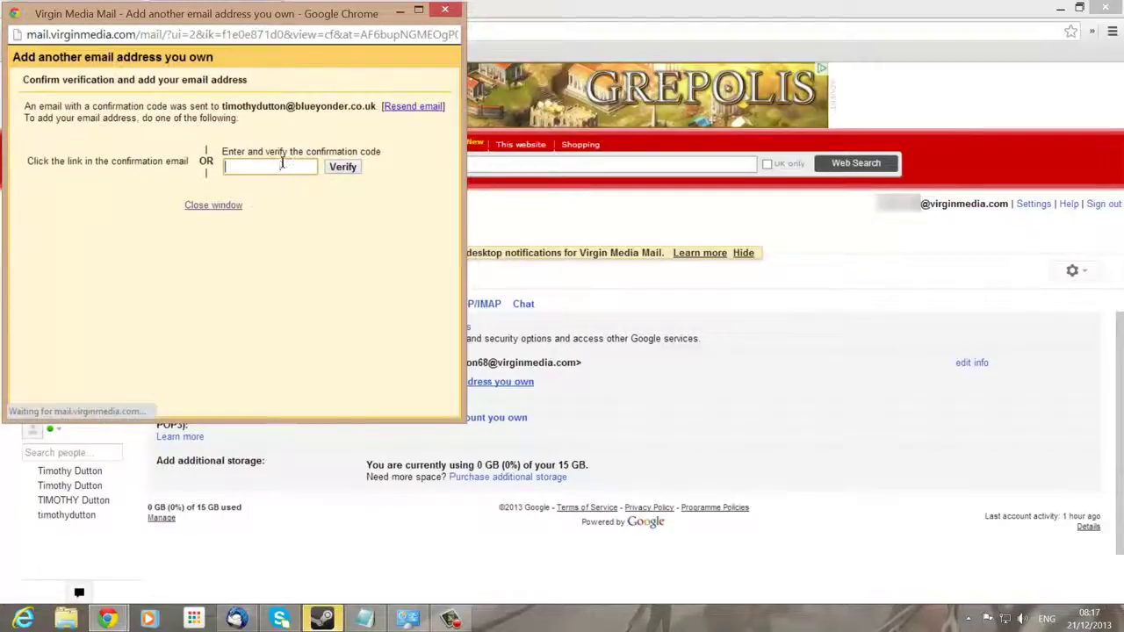
pyautogui.click(846, 297)
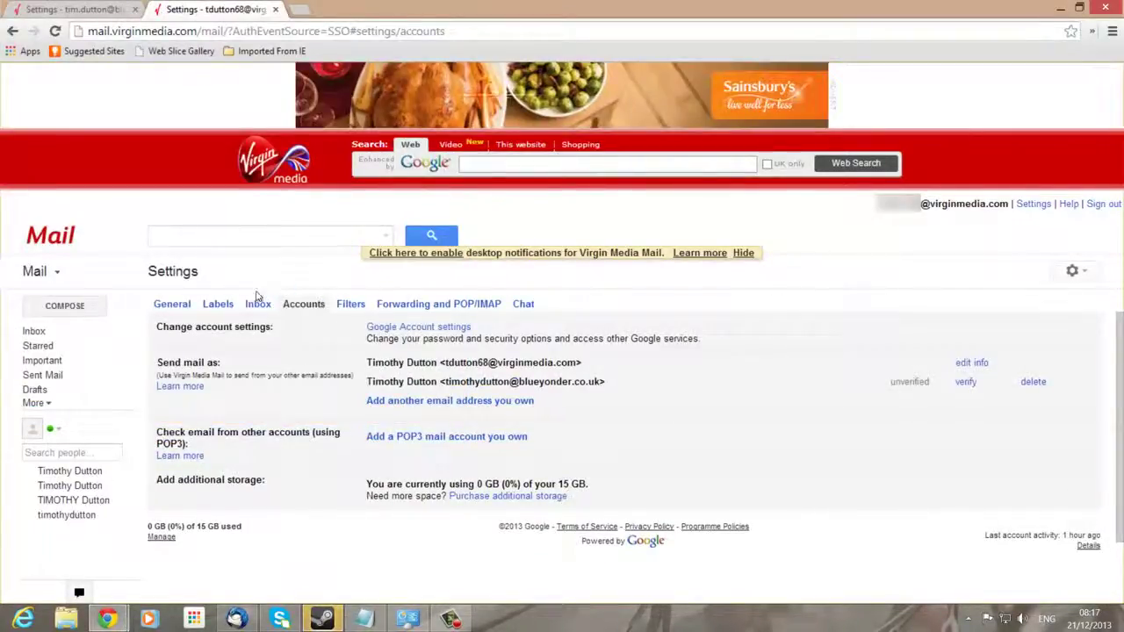
pyautogui.click(37, 332)
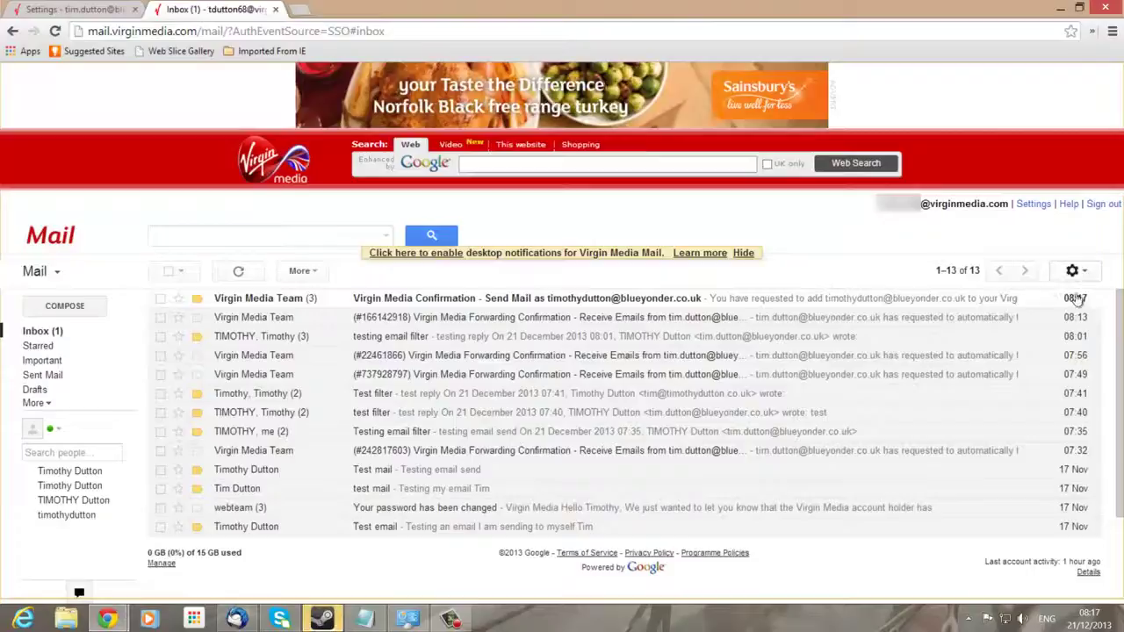
# Open the 'Send Mail as' confirmation email and copy its confirmation code
pyautogui.click(581, 299)
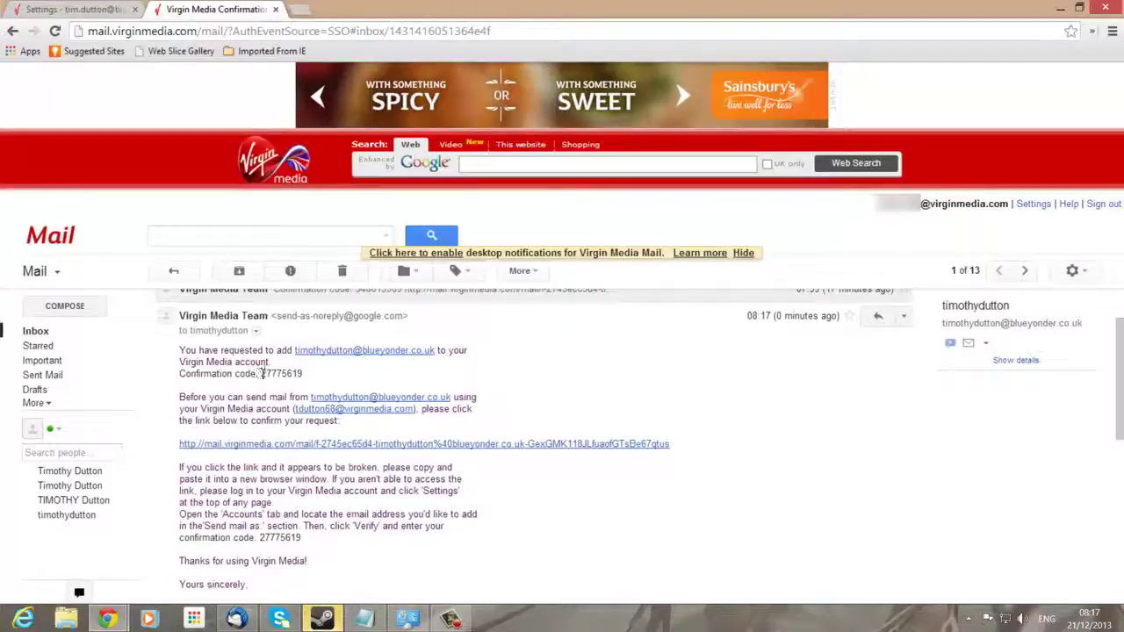
pyautogui.moveTo(263, 373); pyautogui.dragTo(303, 373)
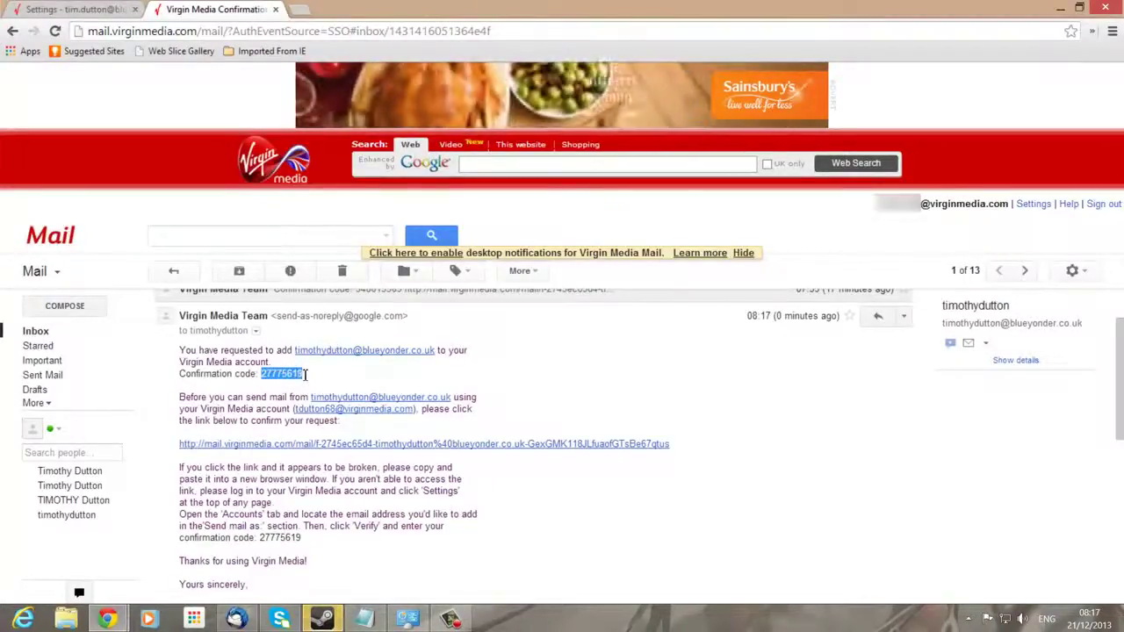
pyautogui.rightClick(282, 373)
pyautogui.click(307, 381)
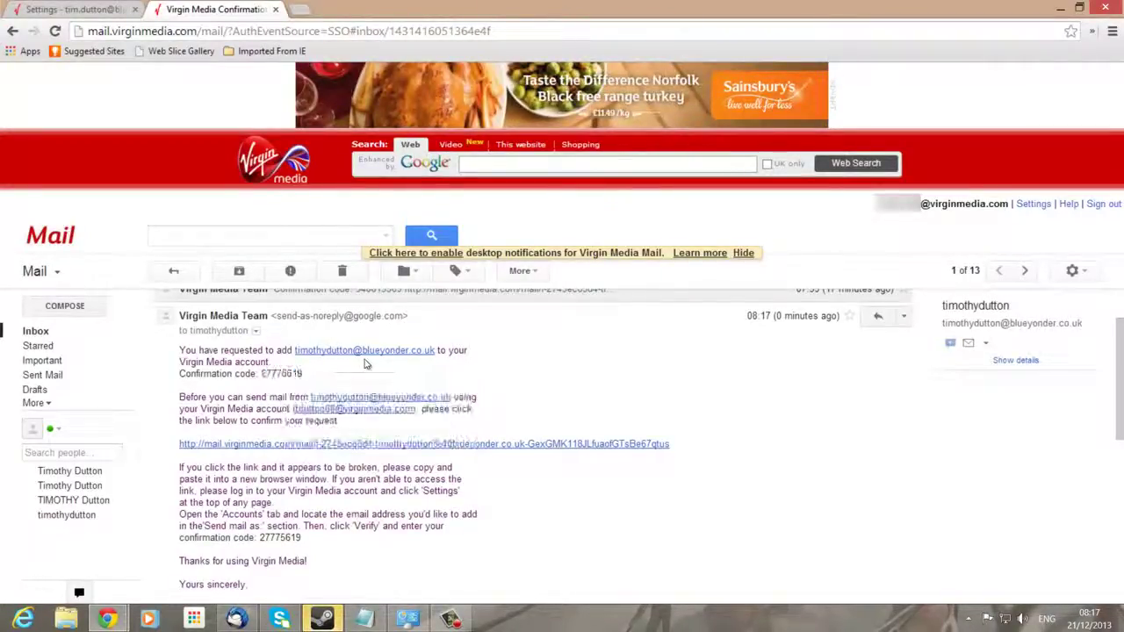
pyautogui.moveTo(262, 373); pyautogui.dragTo(302, 373)
pyautogui.click(283, 373)
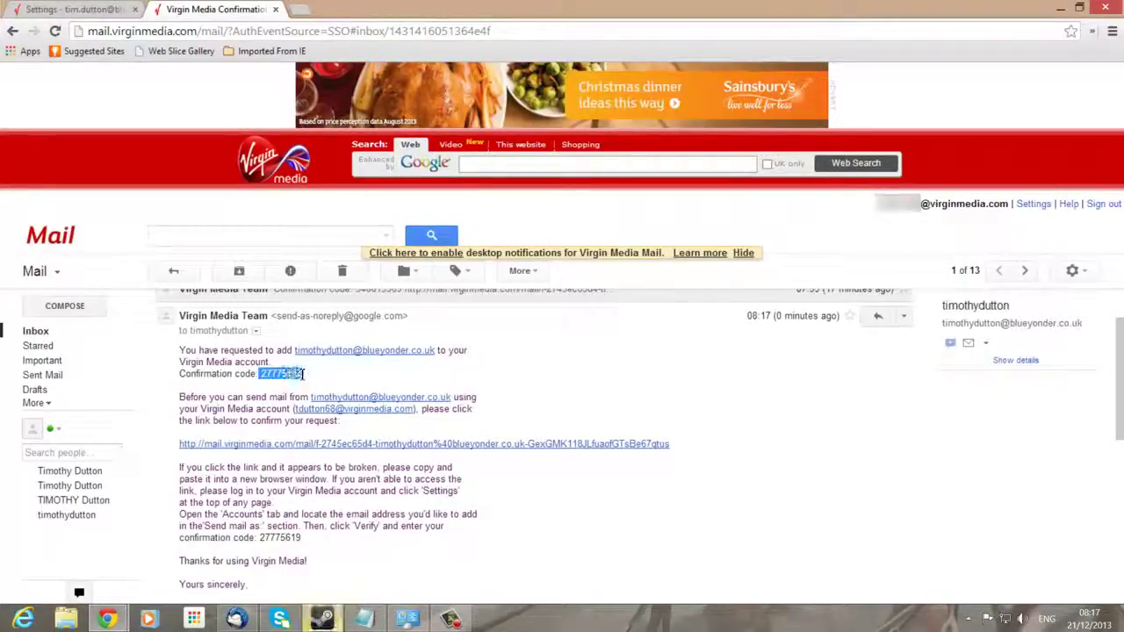
pyautogui.click(267, 376)
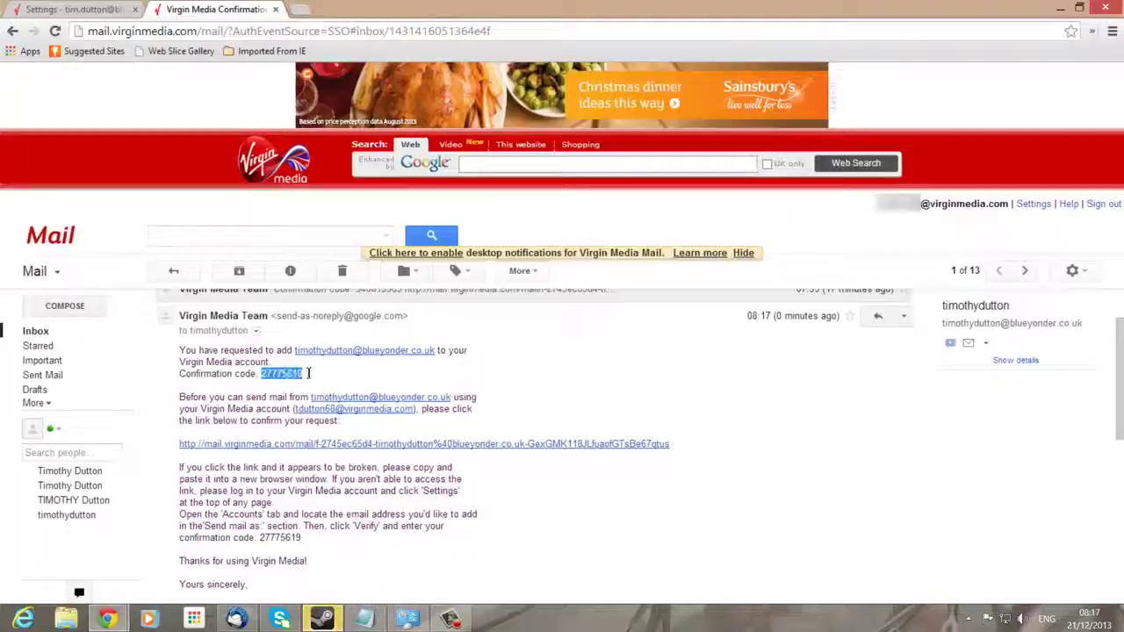
pyautogui.rightClick(282, 374)
pyautogui.click(325, 387)
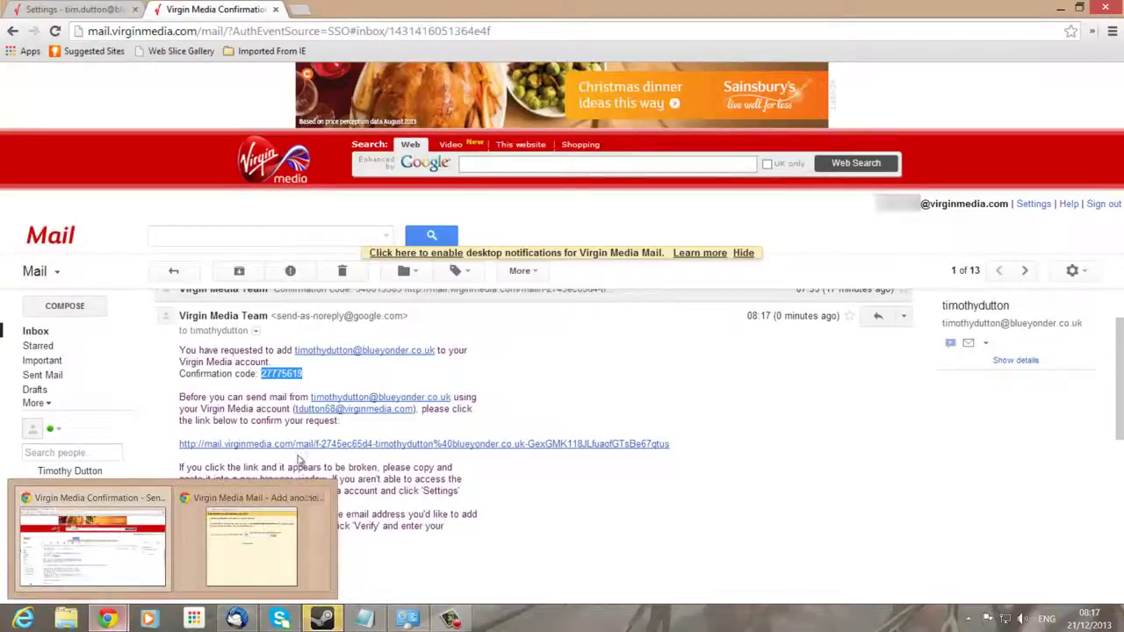
# Paste the code into the verification window's code field and submit it
pyautogui.moveTo(112, 620)
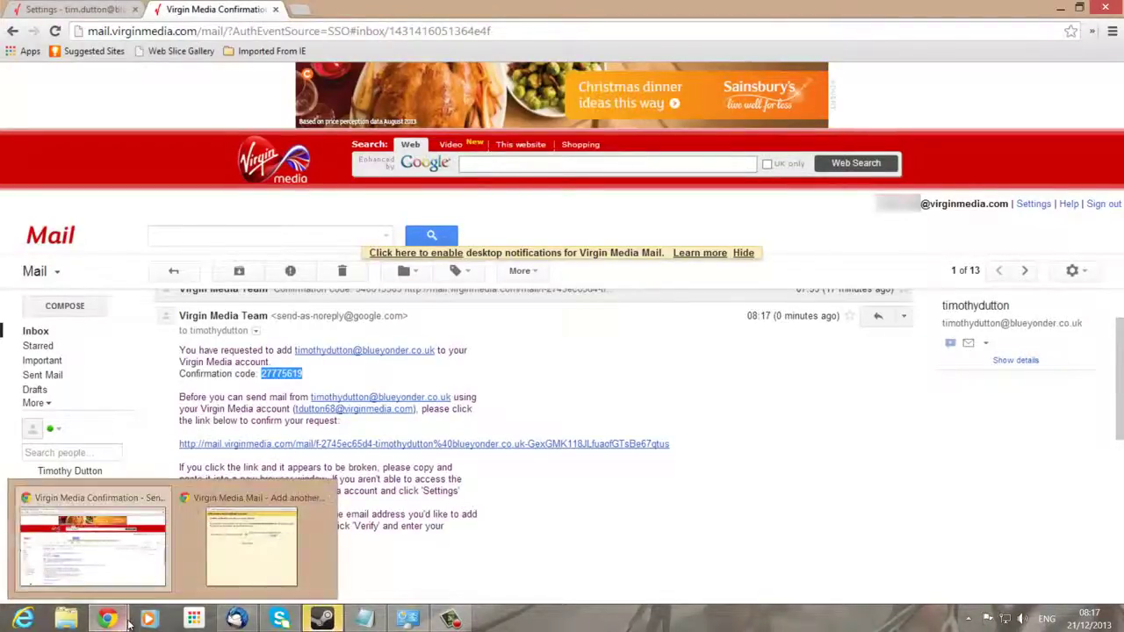
pyautogui.click(249, 542)
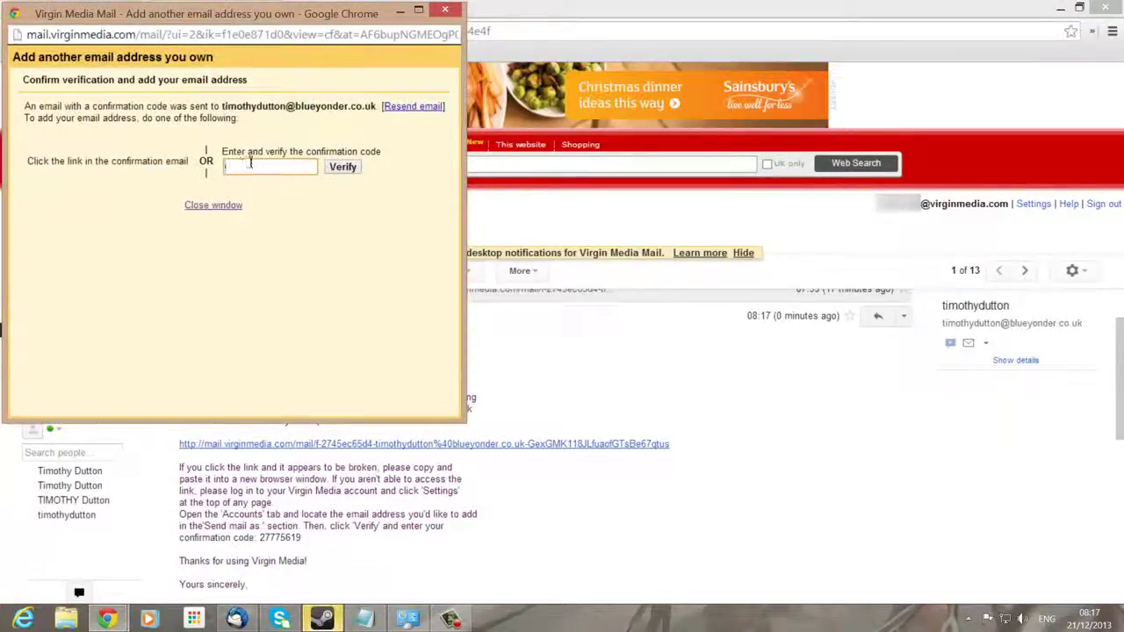
pyautogui.rightClick(250, 163)
pyautogui.click(281, 251)
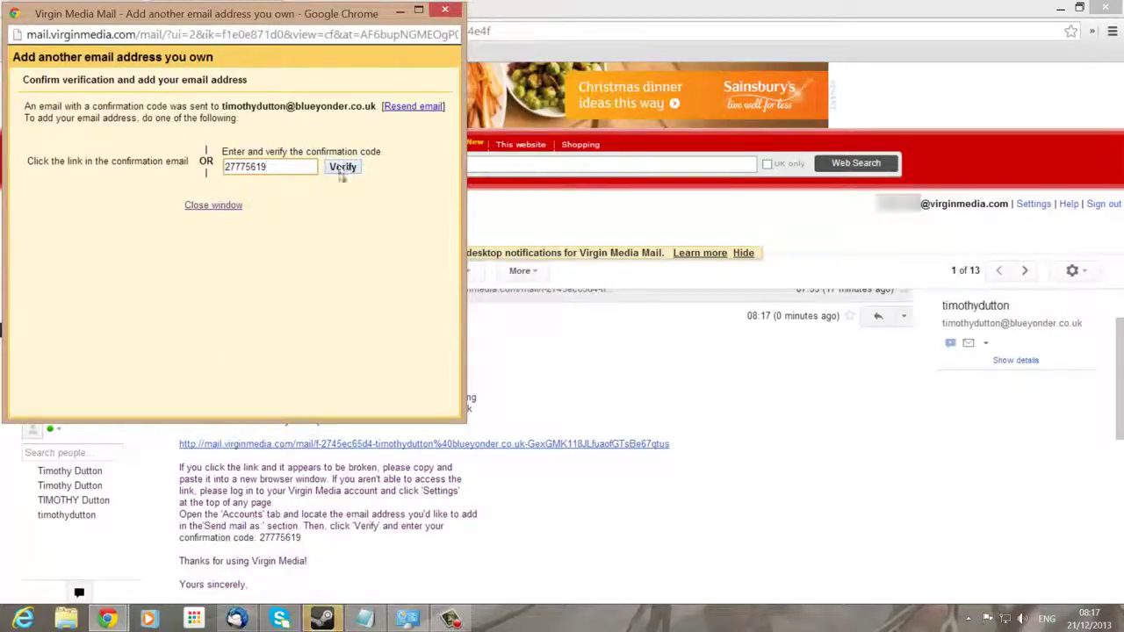
pyautogui.click(342, 167)
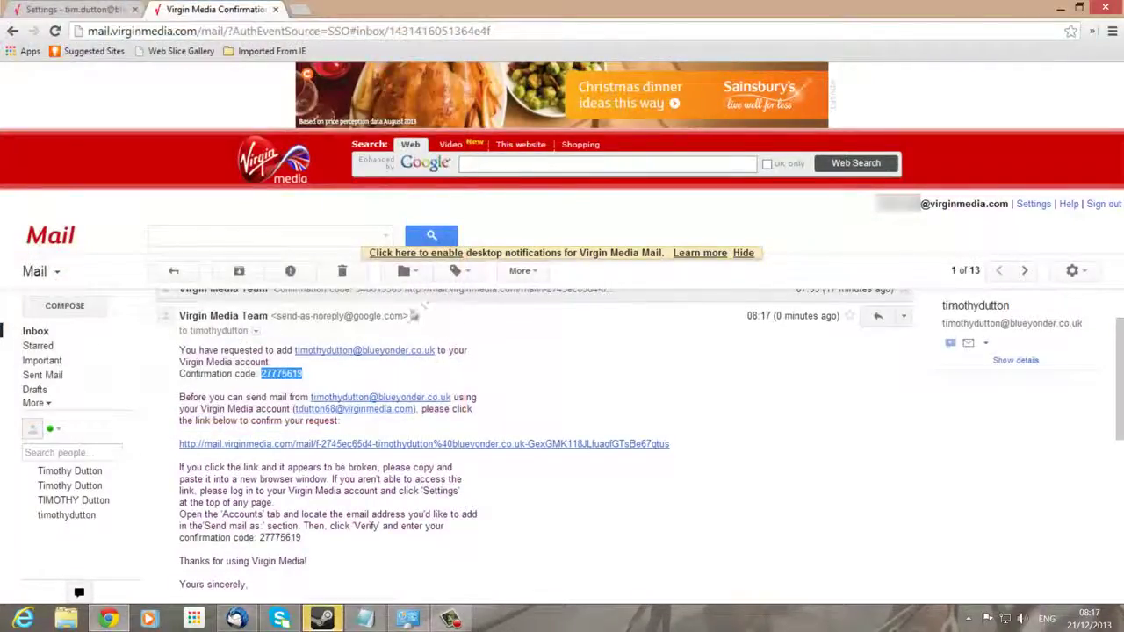
pyautogui.click(591, 371)
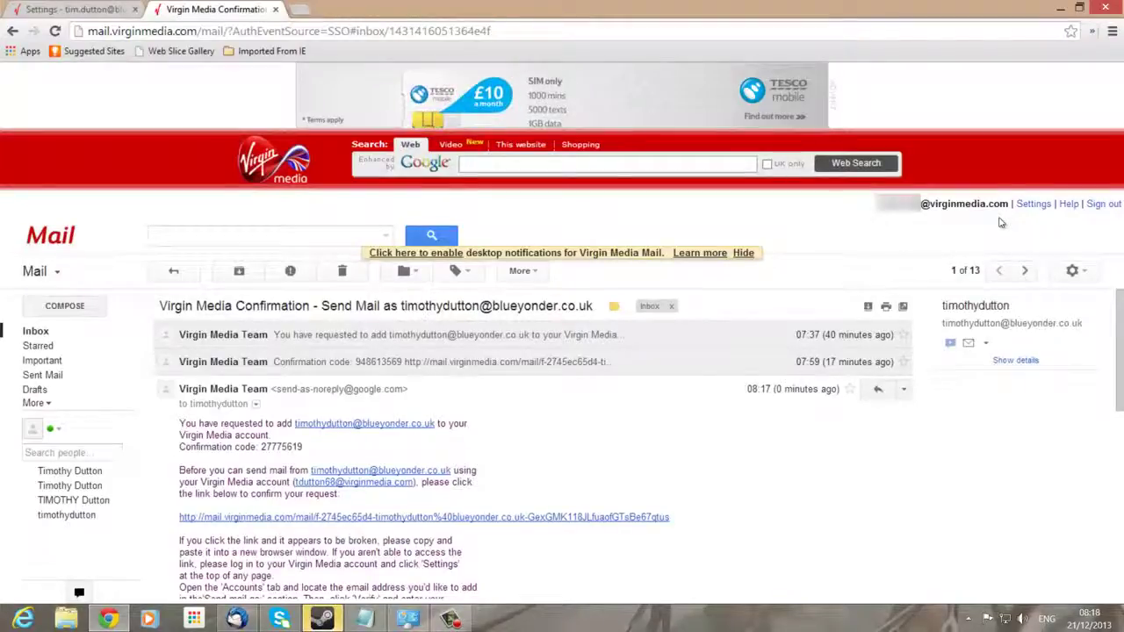
# Open the Accounts settings to see the Blue Yonder address listed as a verified send-as identity
pyautogui.click(1030, 205)
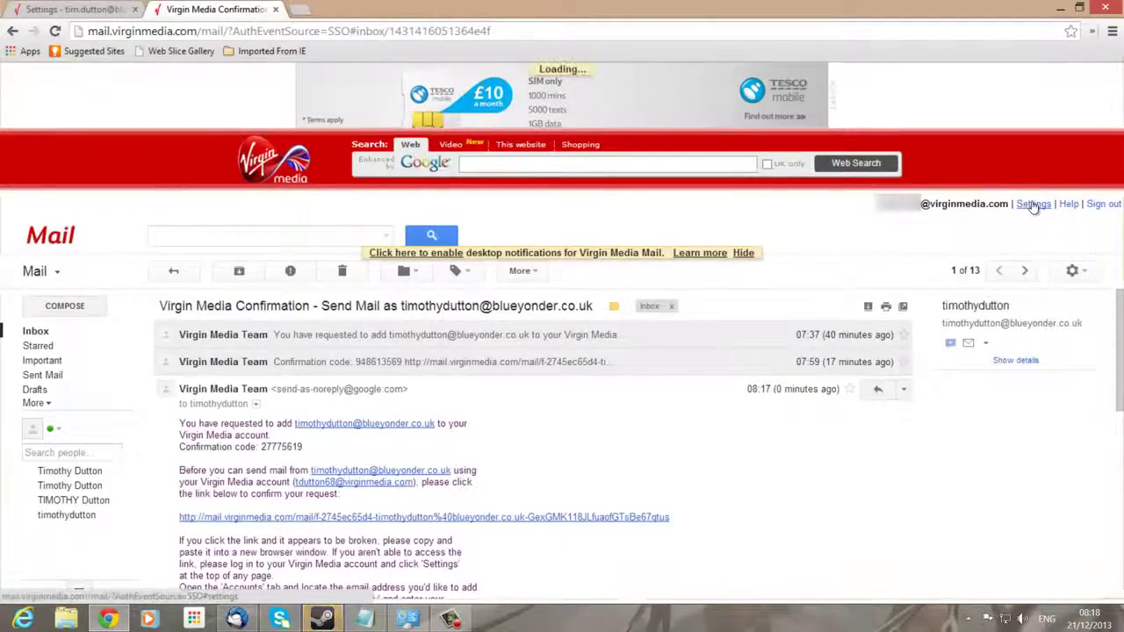
pyautogui.click(299, 306)
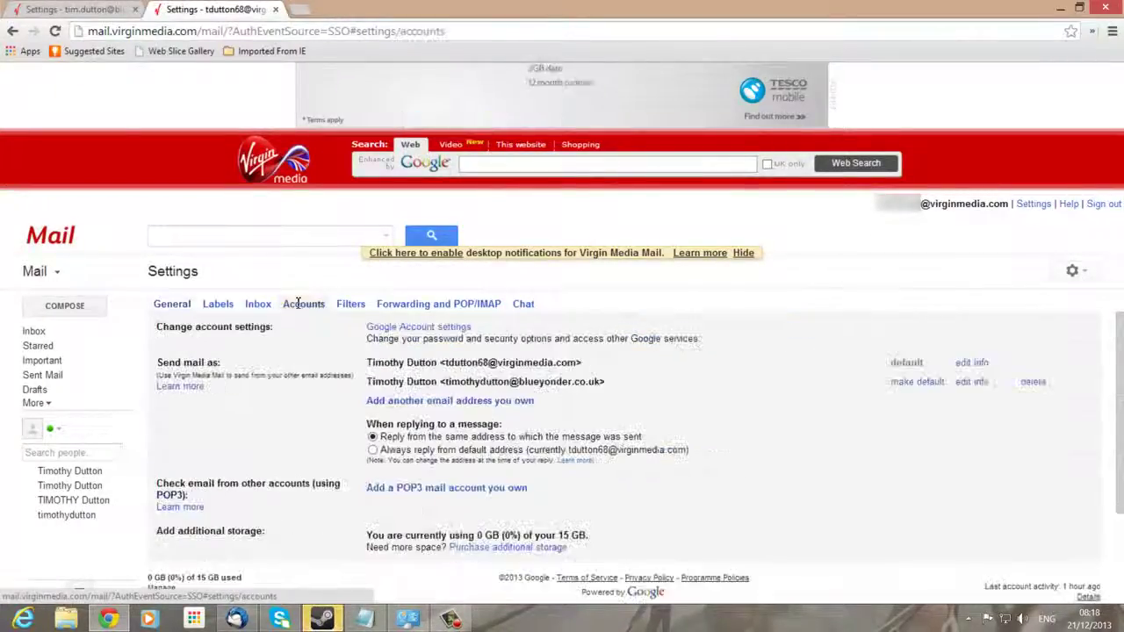